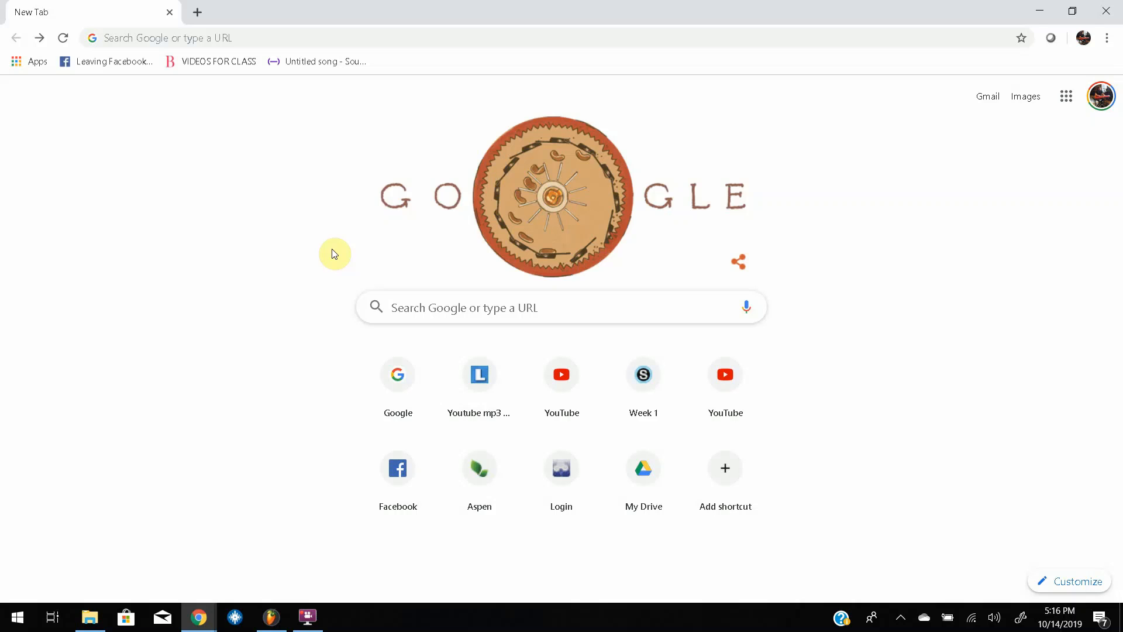
Search the web for "looperman drill melody" and open Looperman's royalty-free drill music loops page from the results.
left_click(419, 313)
type("drill")
key("BackSpace")
key("BackSpace")
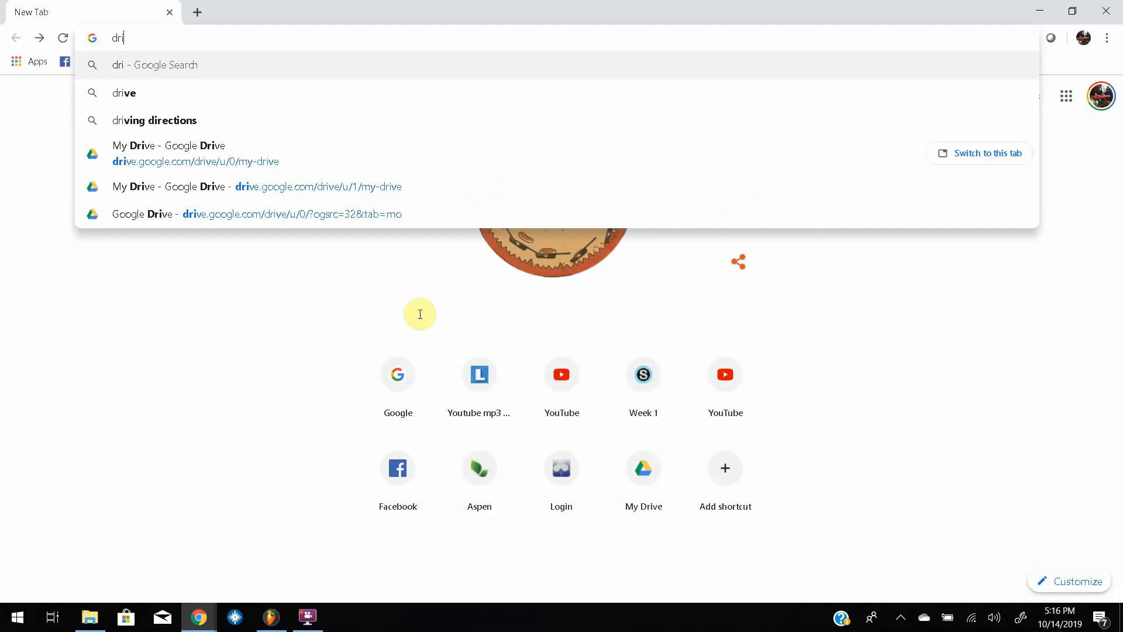
type("ll")
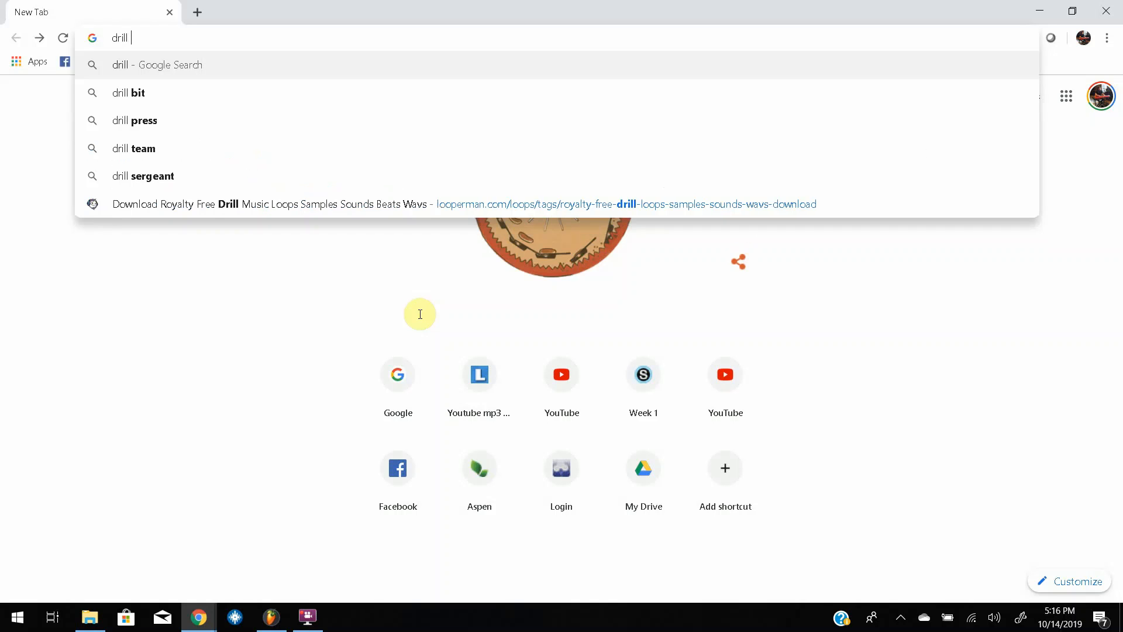
key("BackSpace")
key("BackSpace")
key("BackSpace")
key("BackSpace")
key("BackSpace")
key("BackSpace")
type("looperman trap melody")
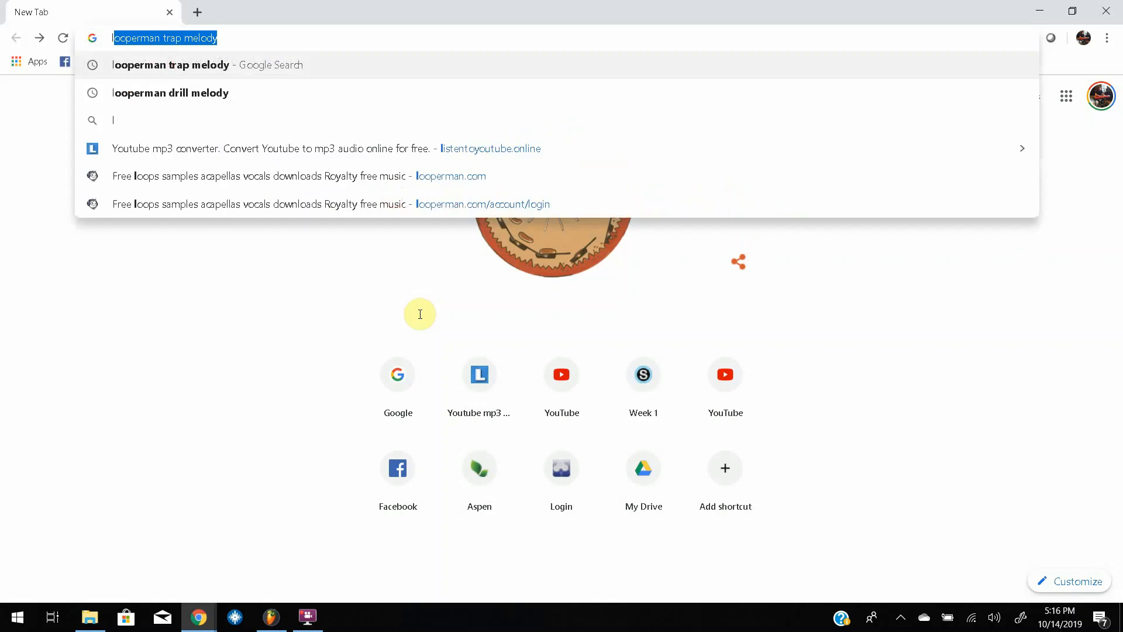
key("Down")
key("Down")
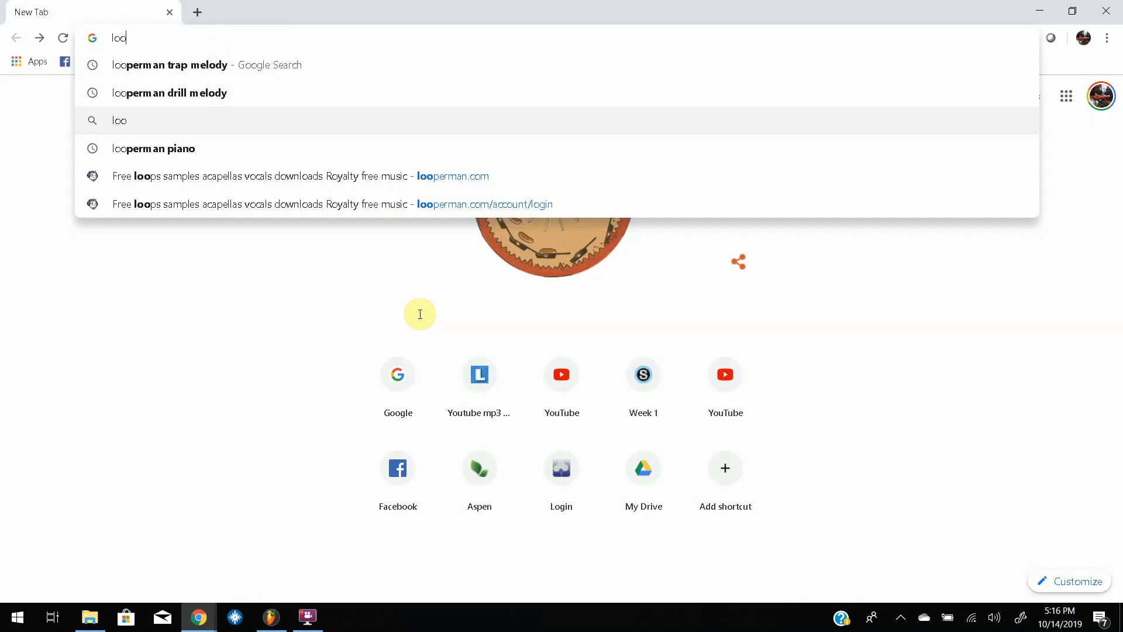
key("Up")
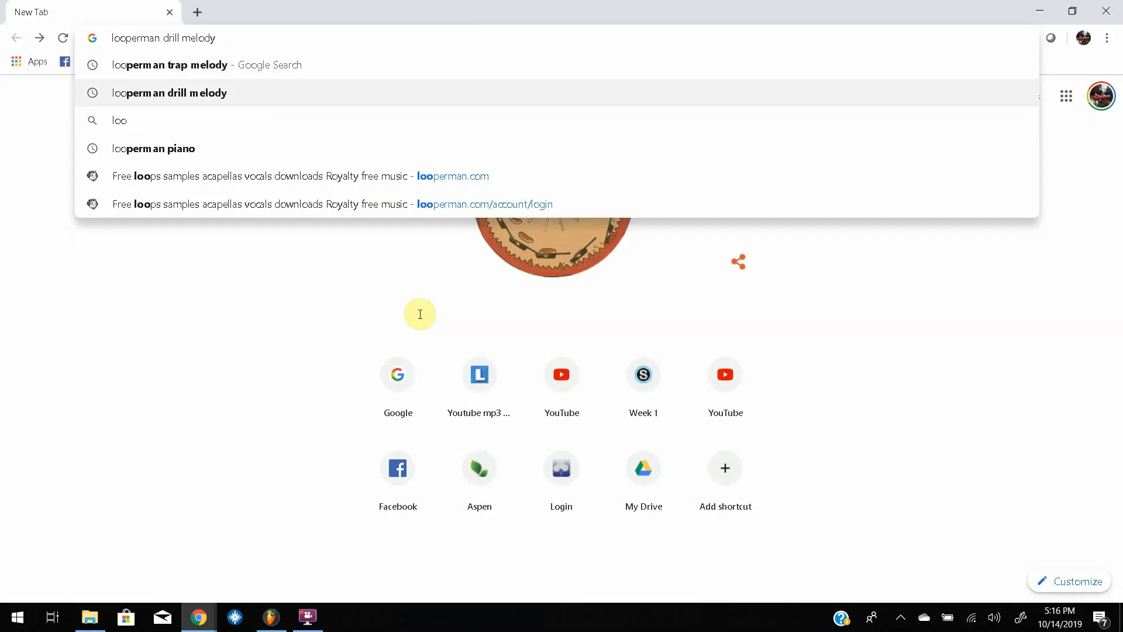
key("Return")
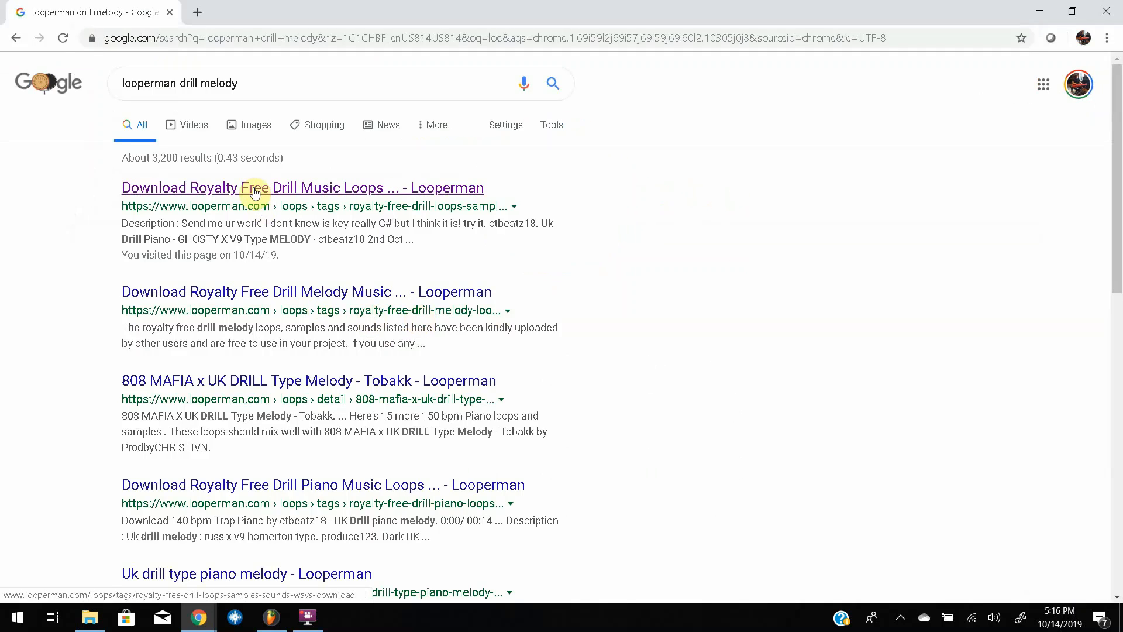
left_click(253, 189)
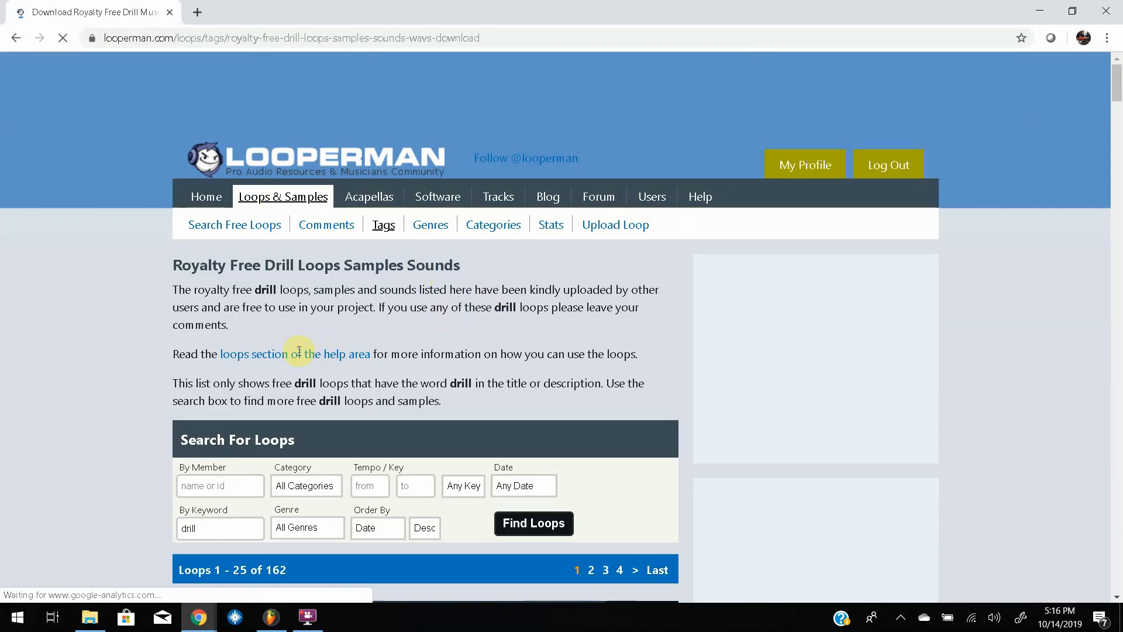
Preview the loops UK Drill Piano Plus Countermelody, UK DRILL - OFB Type Melody and UK DRILL Piano Melody X OFB X CB X M24 X V9.
scroll(297, 352, "down", 3)
scroll(298, 351, "down", 4)
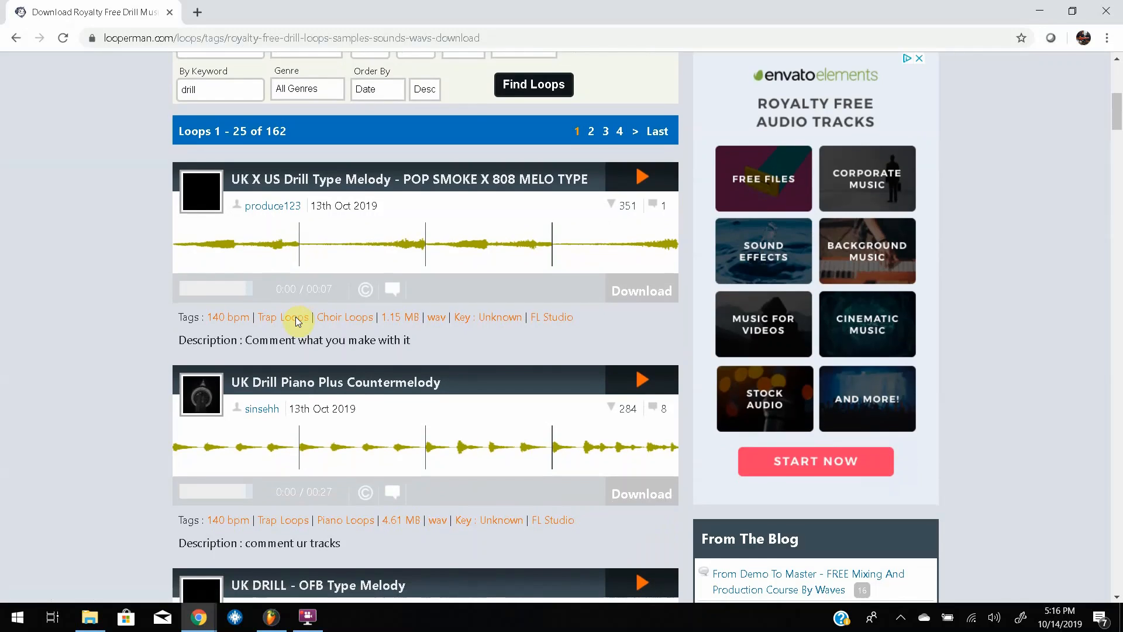
left_click(642, 383)
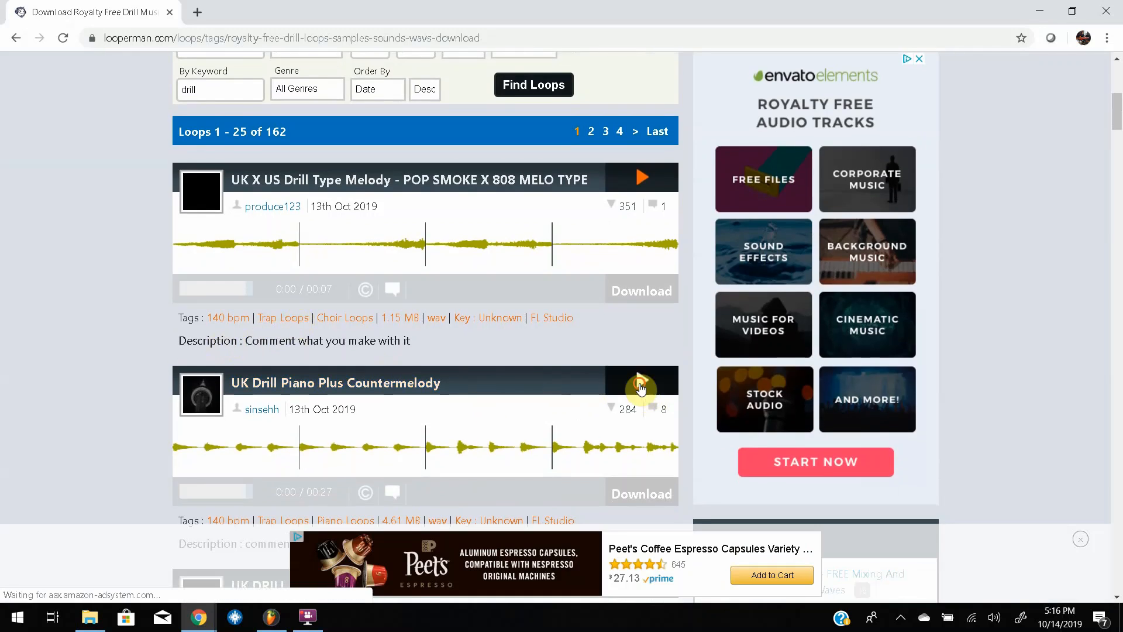
scroll(557, 318, "down", 3)
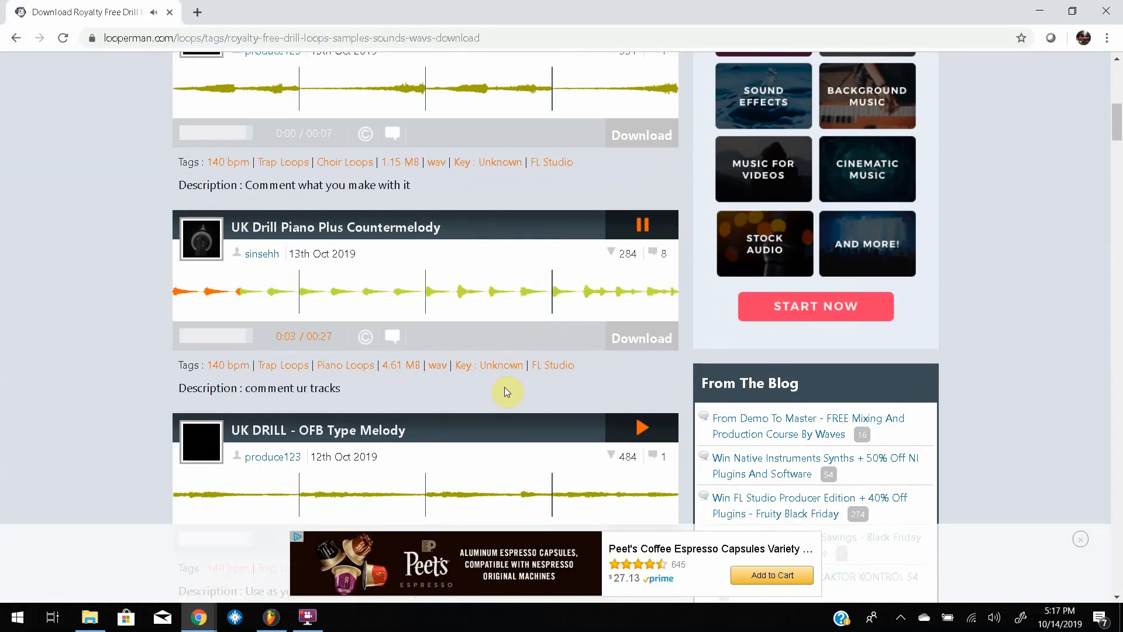
scroll(506, 392, "down", 2)
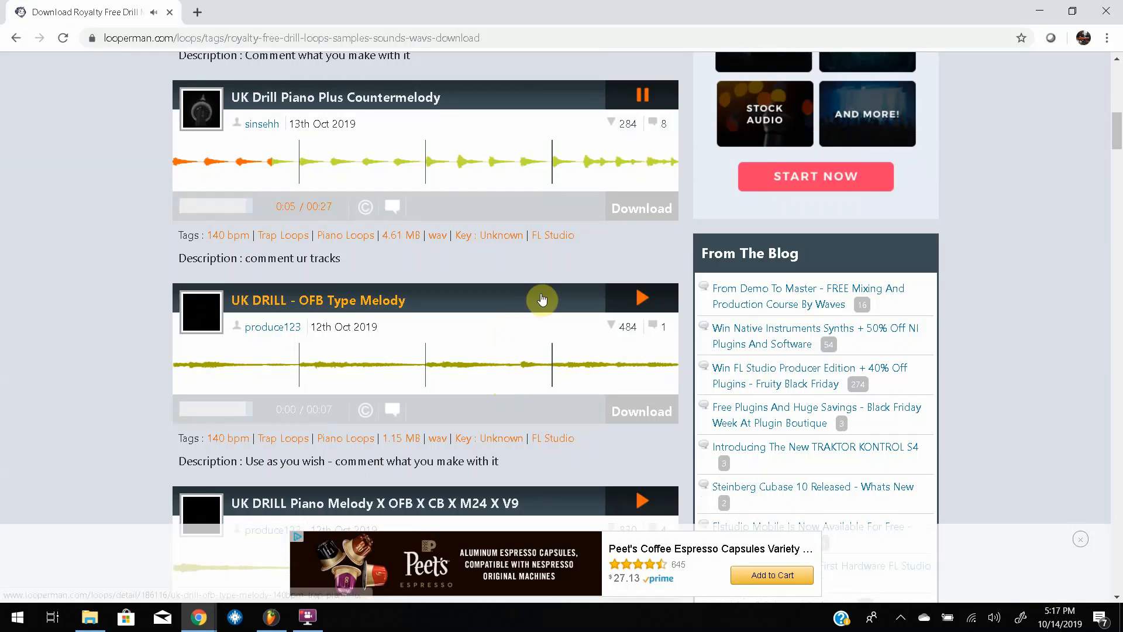
left_click(630, 302)
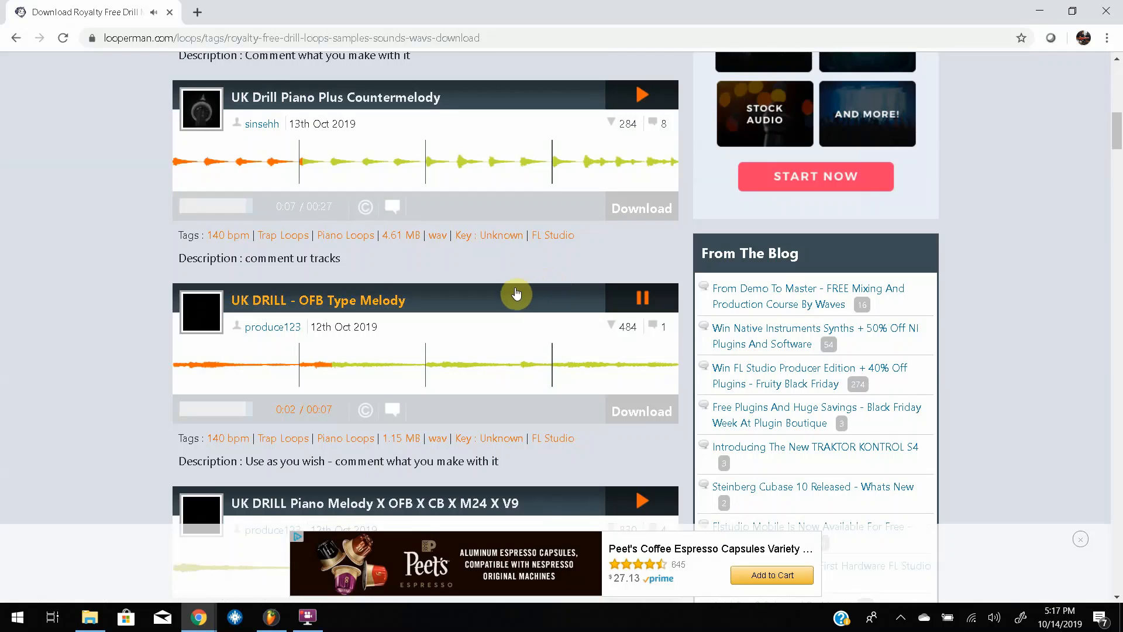
scroll(515, 290, "down", 3)
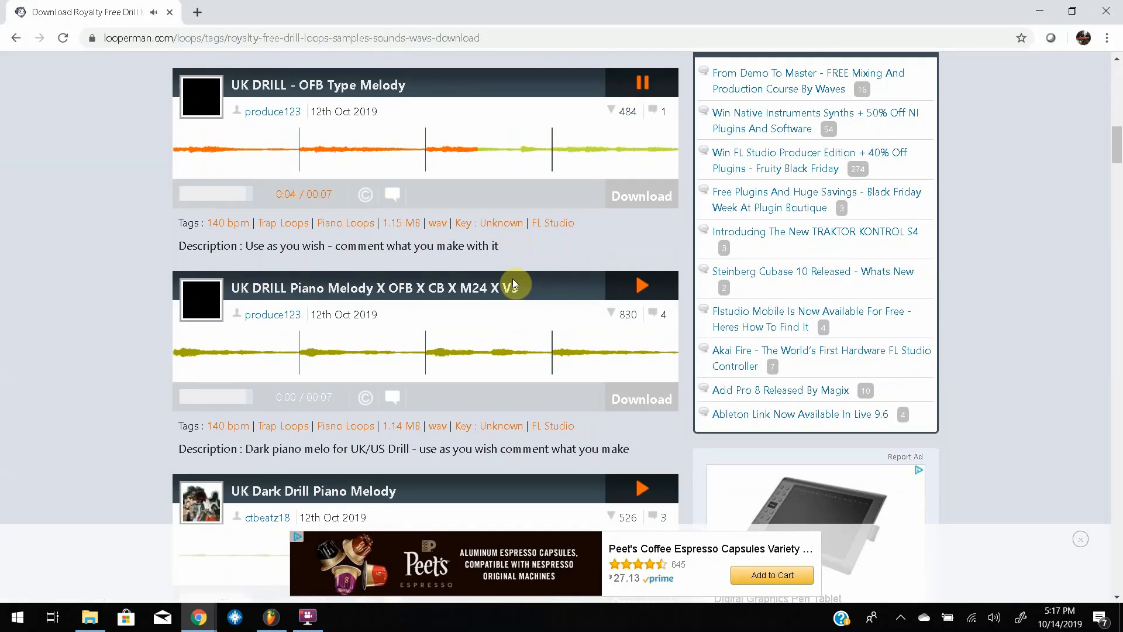
left_click(648, 295)
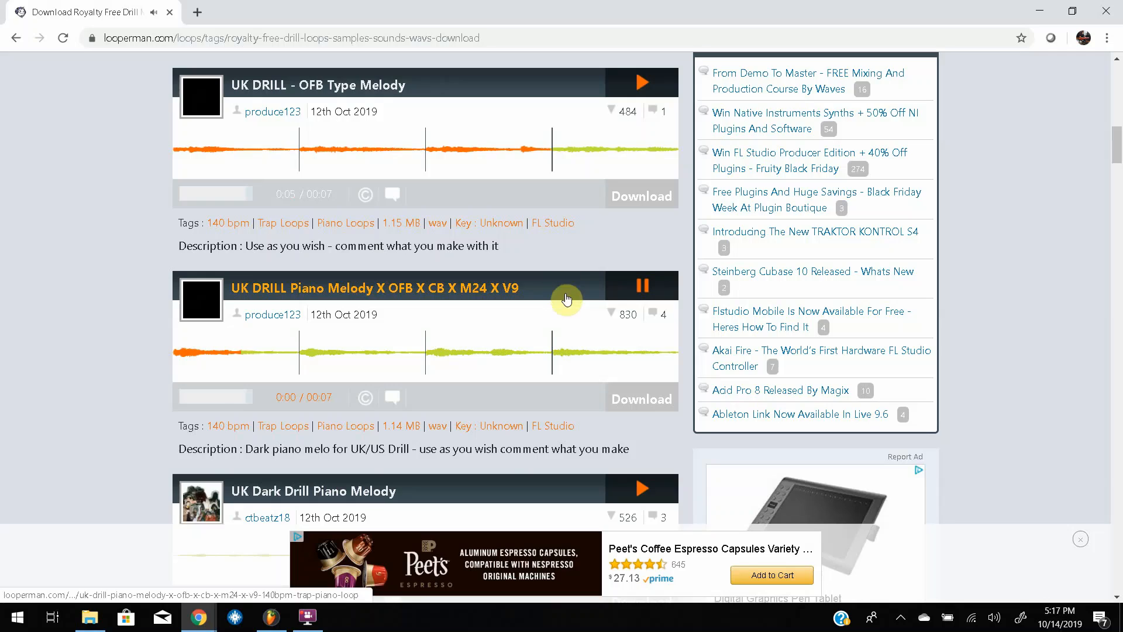
Preview the UK Dark Drill Piano Melody and UK Drill Type Melody loops, pausing each one after listening.
scroll(567, 299, "down", 2)
left_click(636, 321)
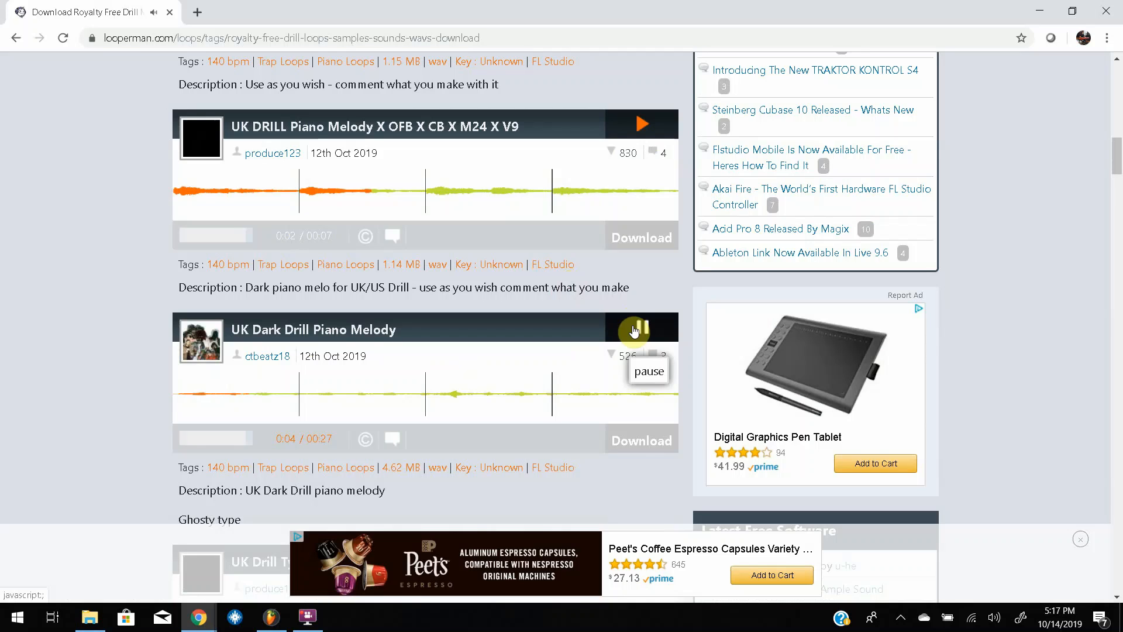
left_click(635, 331)
scroll(526, 325, "down", 3)
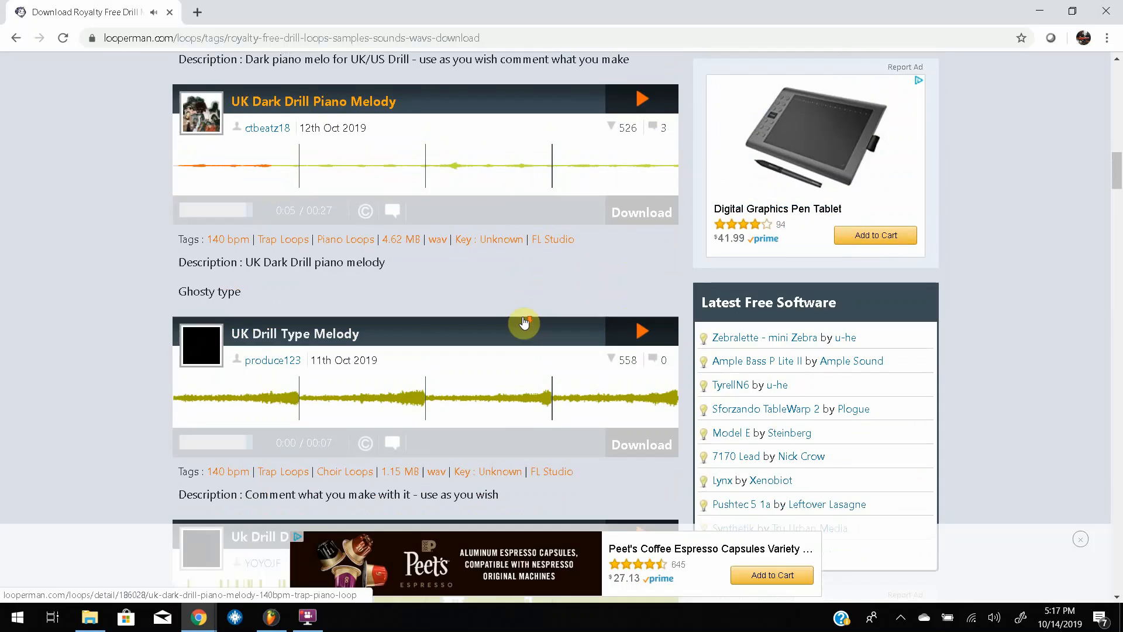
left_click(642, 330)
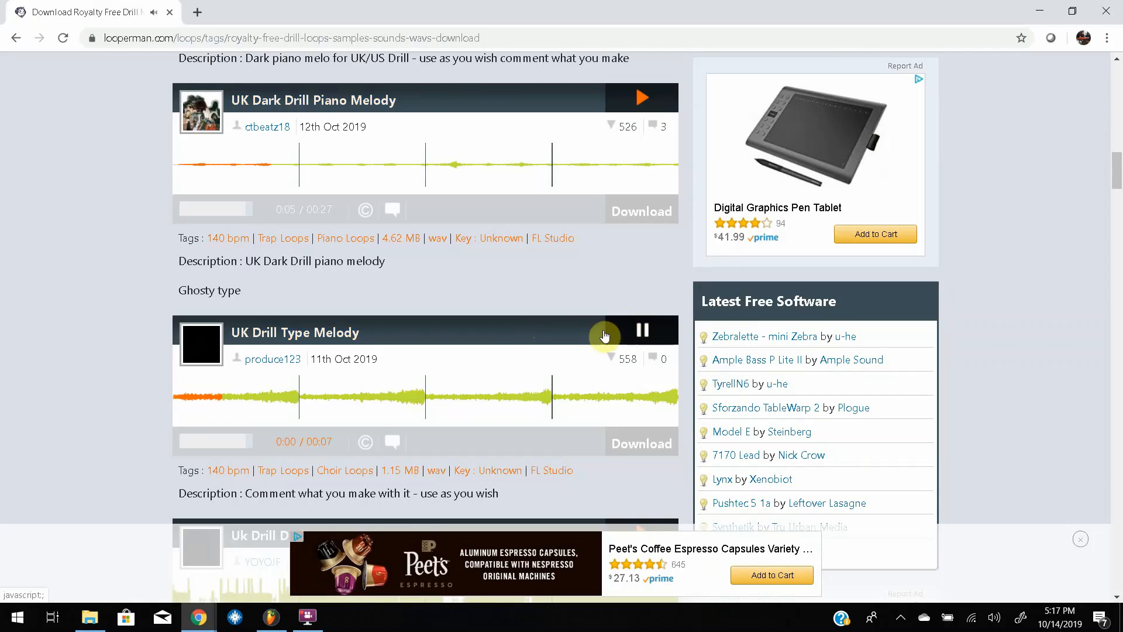
left_click(640, 333)
Open the detail page of the UK Drill Type Melody loop and download its WAV file.
scroll(559, 314, "down", 3)
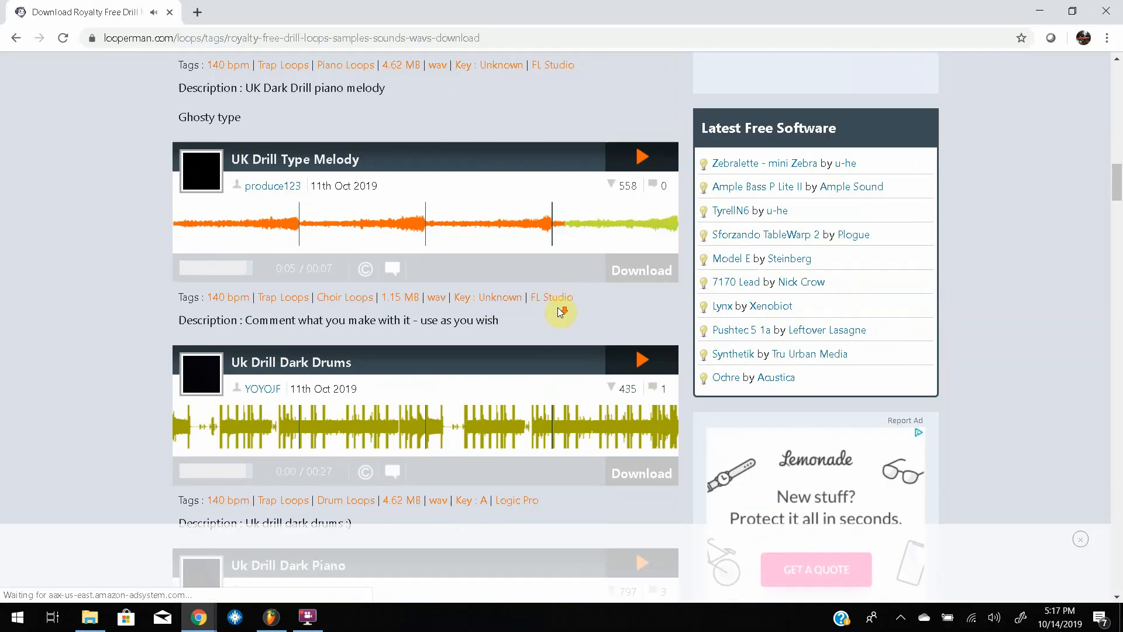
left_click(640, 268)
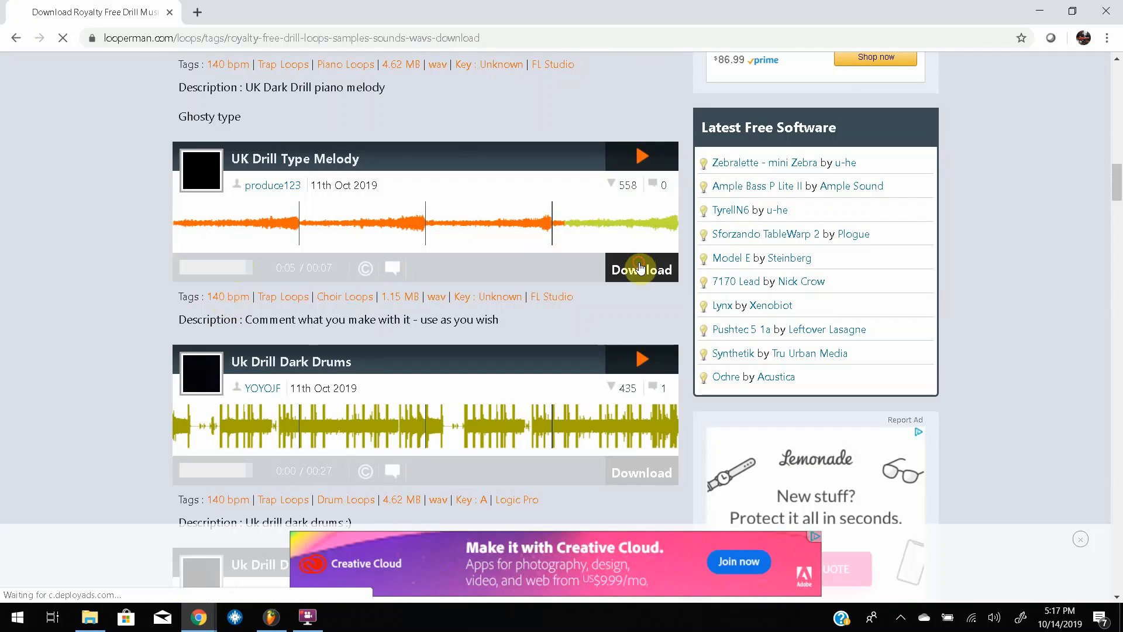
scroll(592, 338, "down", 2)
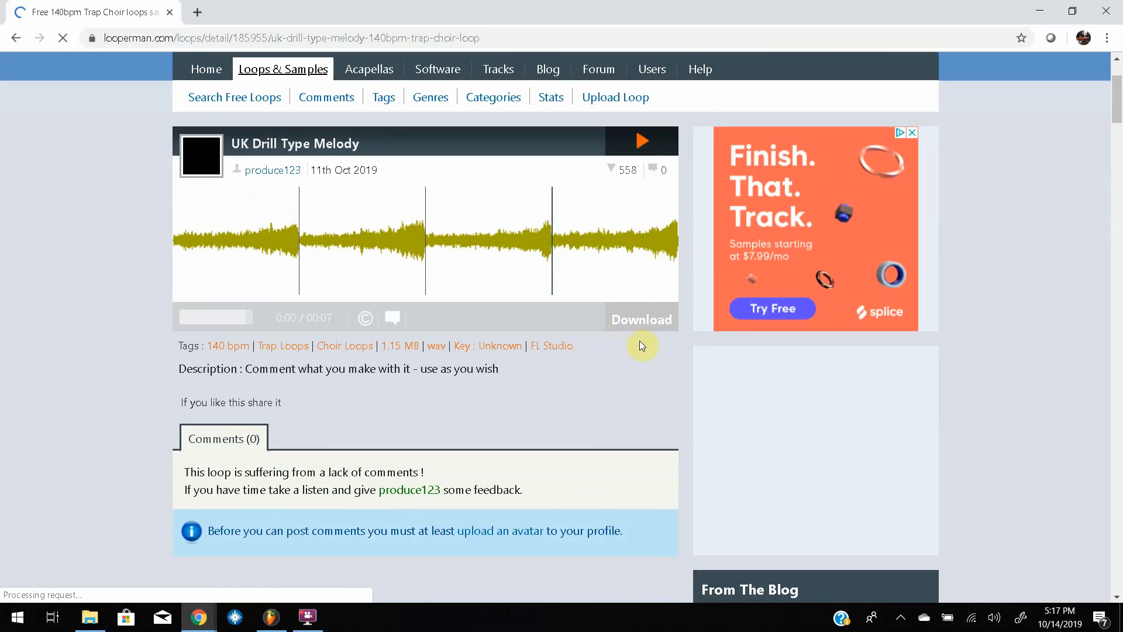
left_click(660, 312)
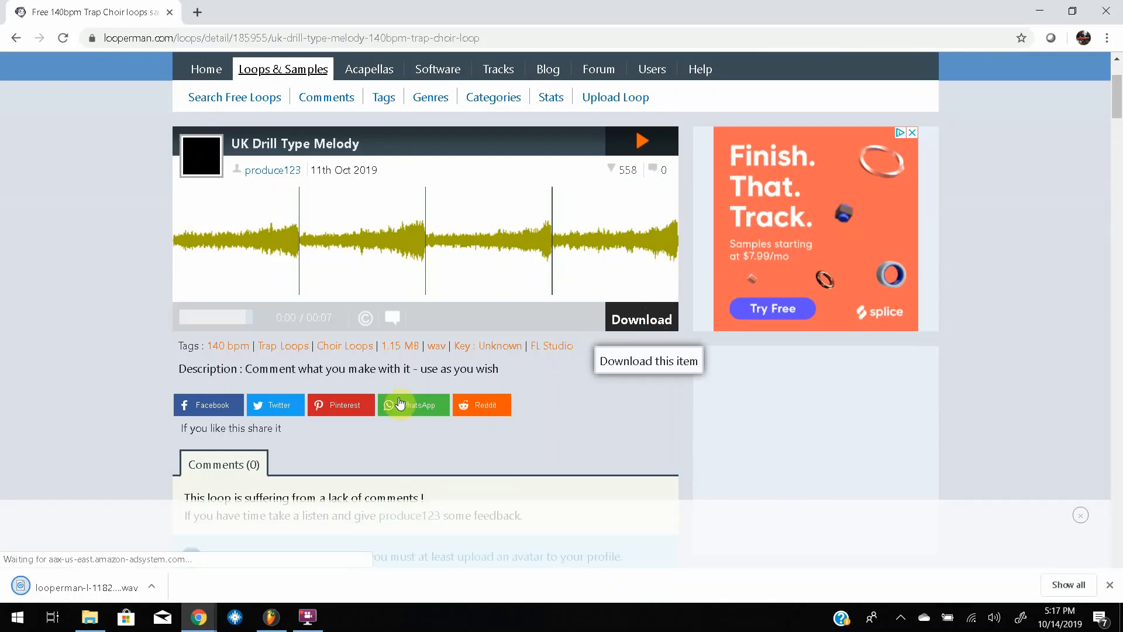
Shrink the browser window and move it aside, and place the downloaded loop at the start of Track 1 in the FL Studio playlist.
left_click(1071, 8)
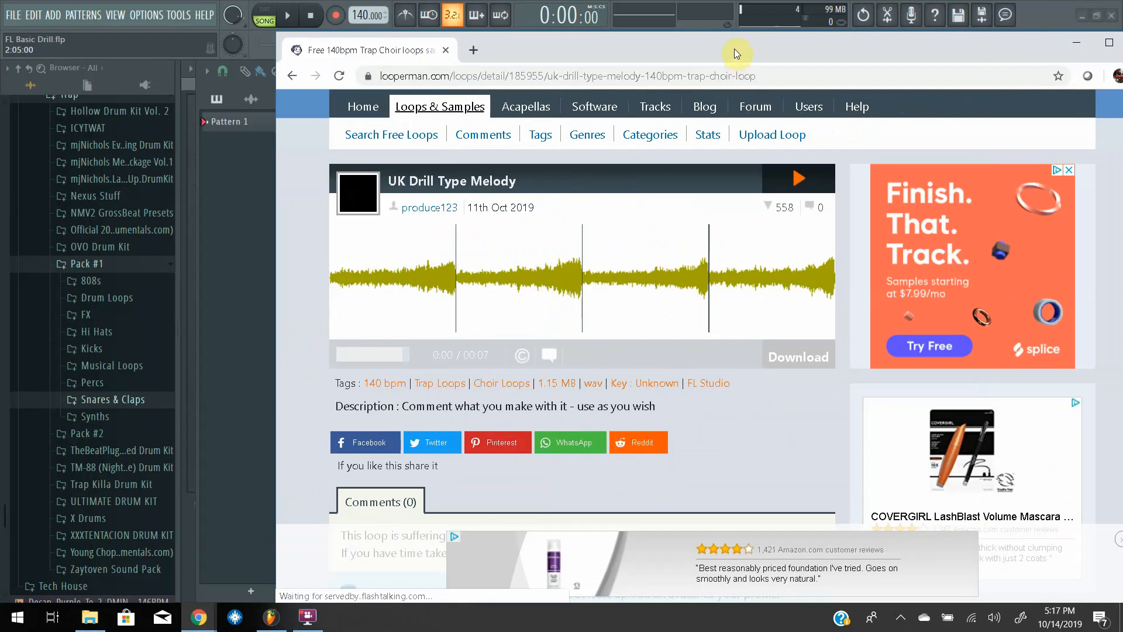
left_click_drag(823, 19, 1014, 30)
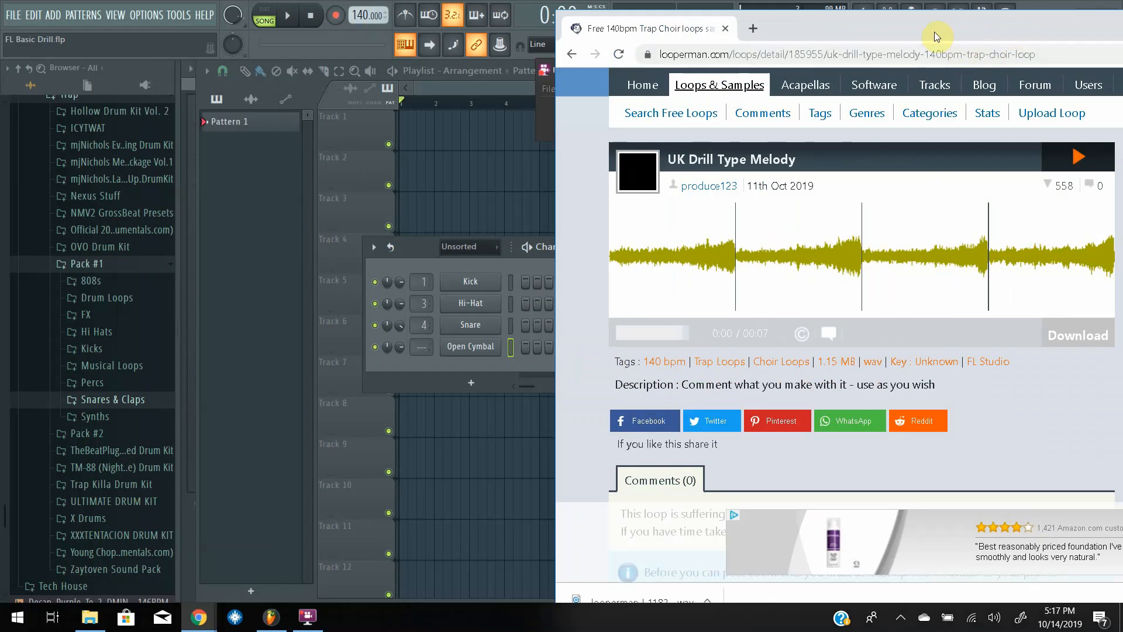
left_click_drag(936, 34, 942, 20)
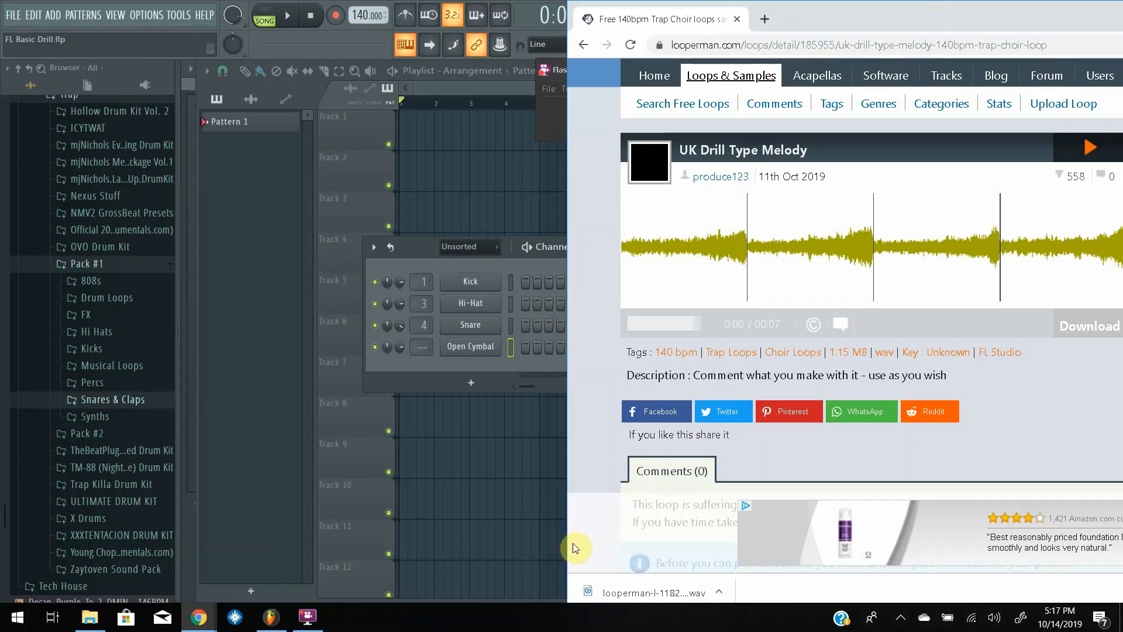
left_click_drag(615, 591, 427, 118)
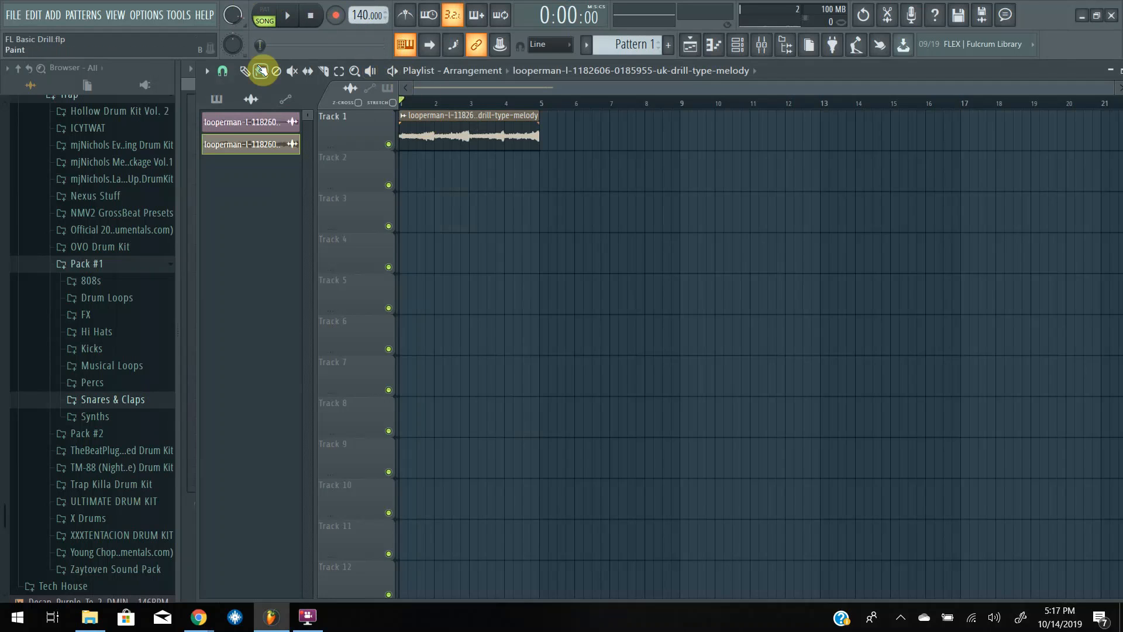
Place Pattern 1 at the start of Track 2 in the playlist and extend its clip to two bars.
left_click(220, 101)
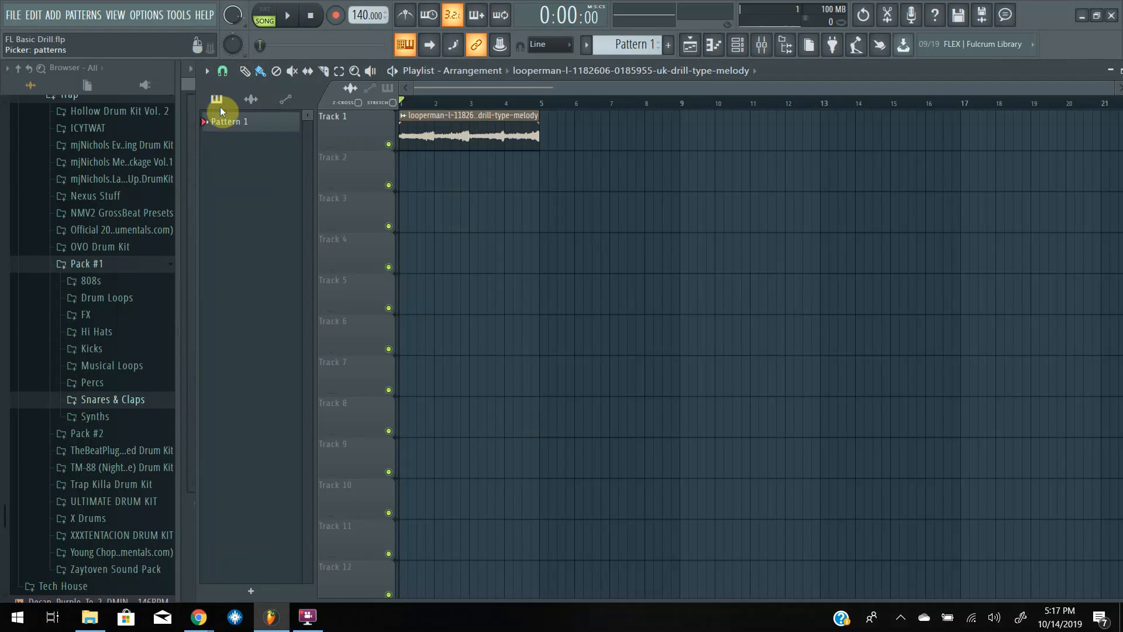
left_click_drag(226, 124, 401, 170)
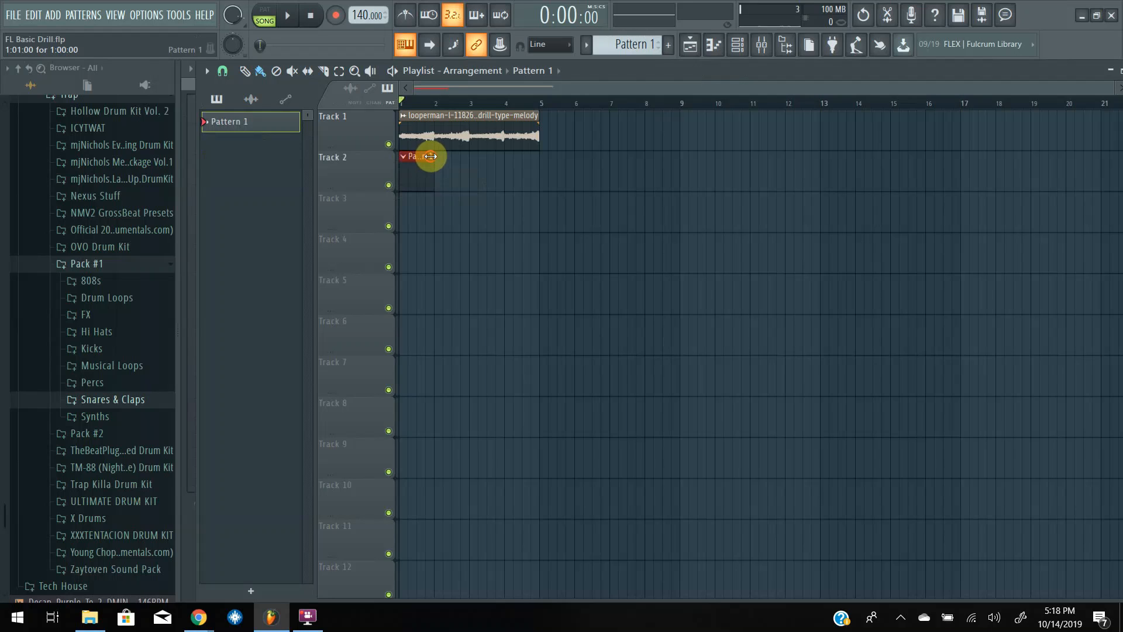
left_click_drag(431, 156, 460, 156)
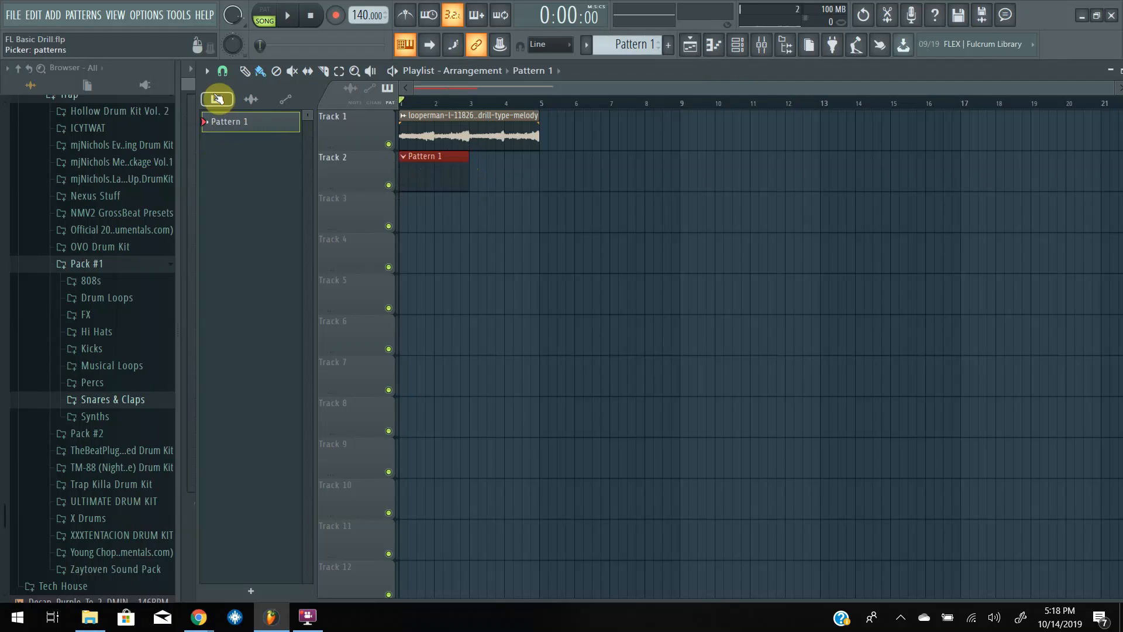
Show the channel rack with the Unsorted channel group and move it slightly higher over the playlist.
left_click(759, 47)
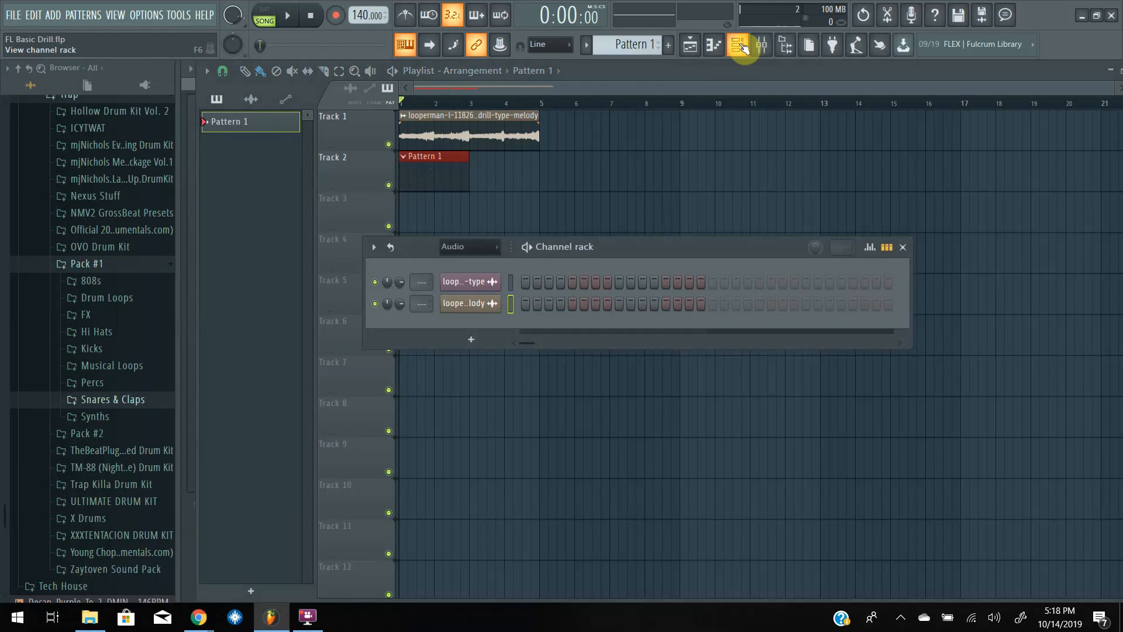
left_click(469, 248)
left_click(468, 293)
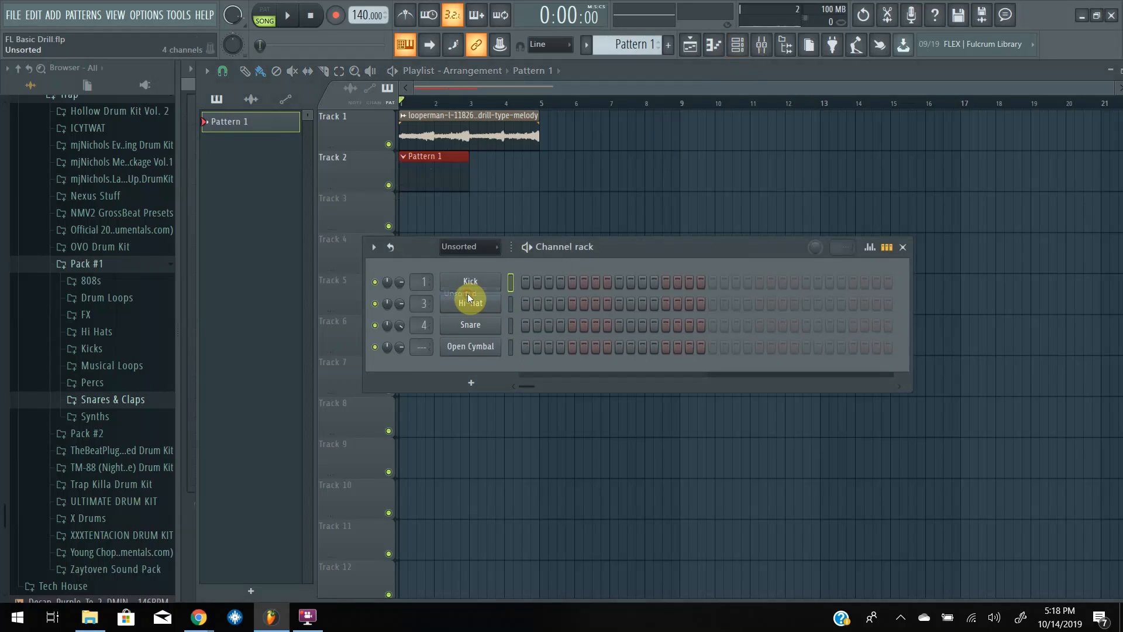
mouse_move(616, 244)
left_mouse_down()
mouse_move(640, 227)
mouse_move(616, 227)
left_mouse_up()
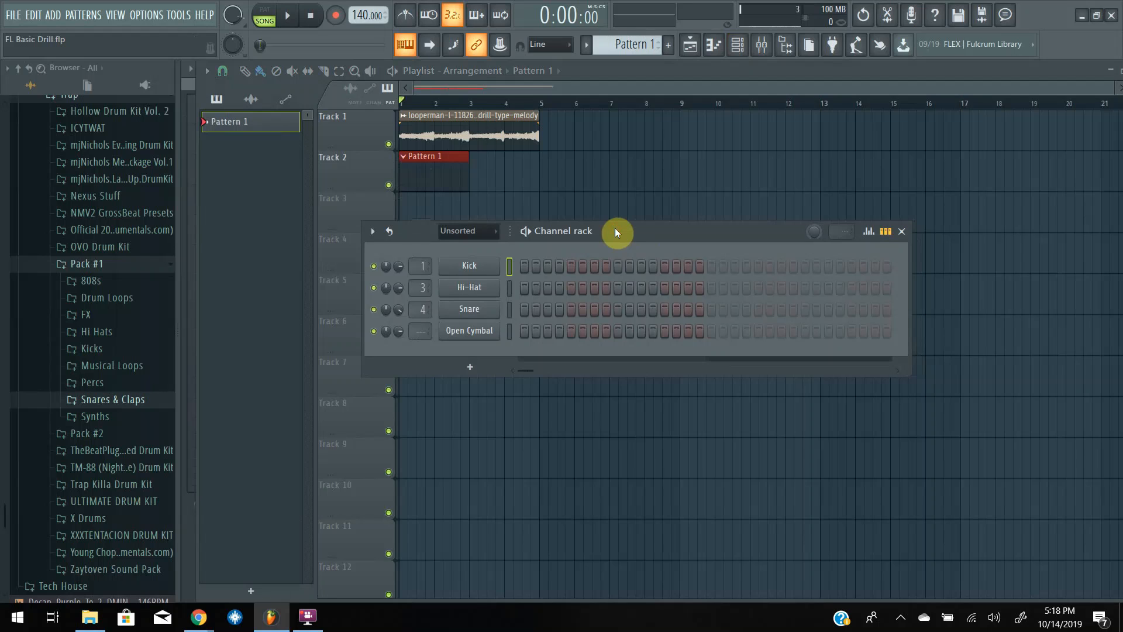
scroll(151, 295, "up", 9)
scroll(150, 295, "down", 7)
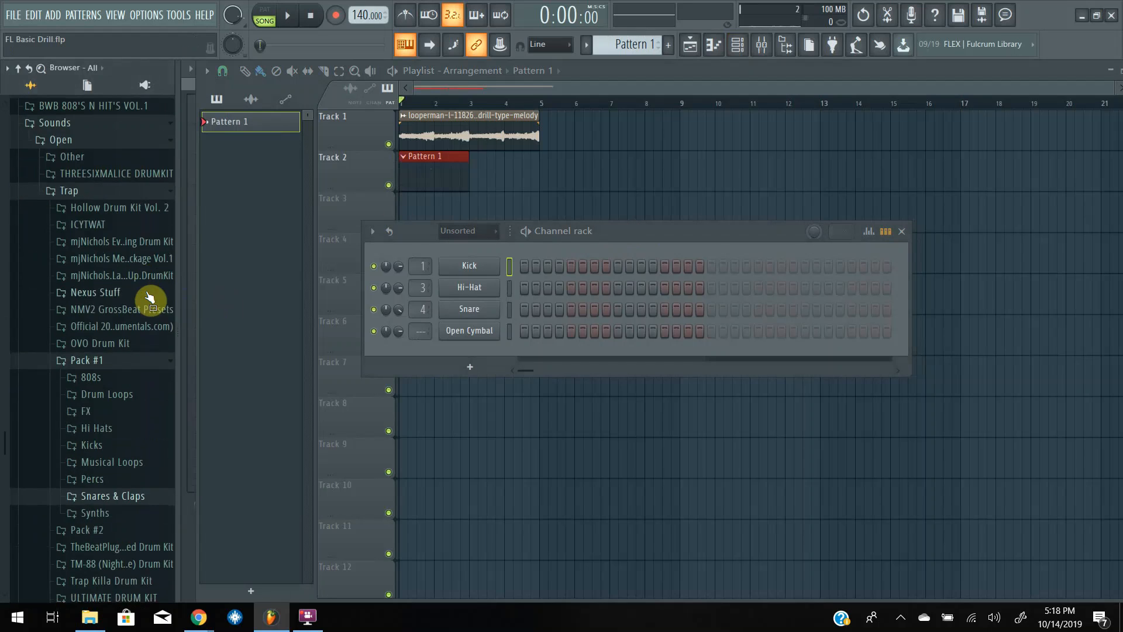
scroll(149, 295, "down", 3)
scroll(148, 289, "up", 7)
scroll(147, 287, "down", 7)
scroll(146, 285, "up", 5)
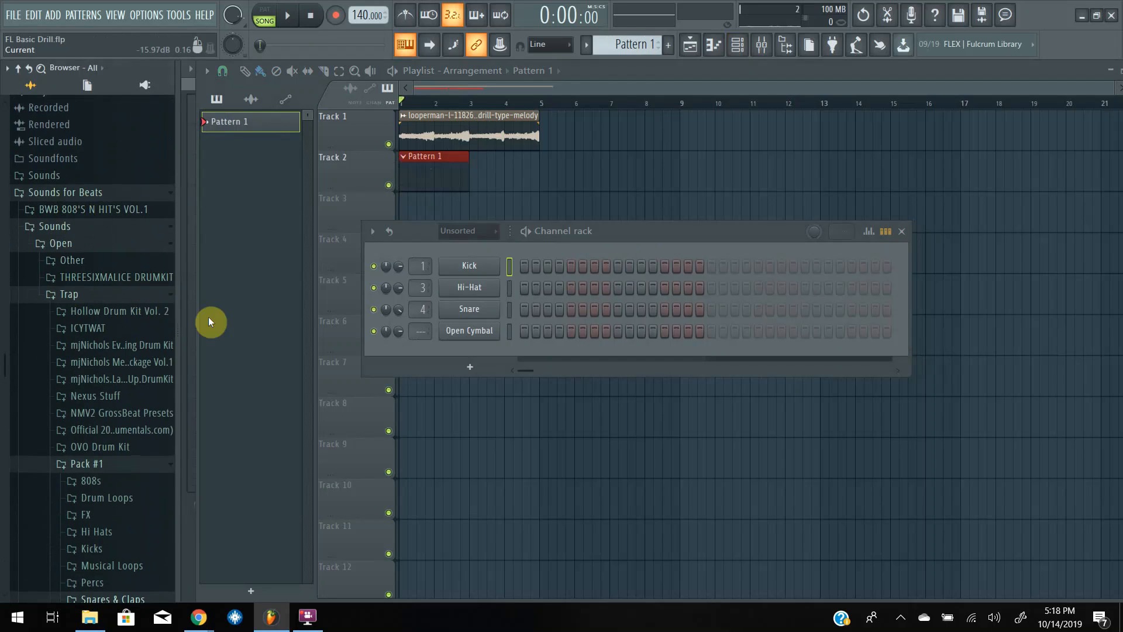
Open the Kick channel's sampler settings and audition its sample.
left_click(483, 267)
left_click(339, 479)
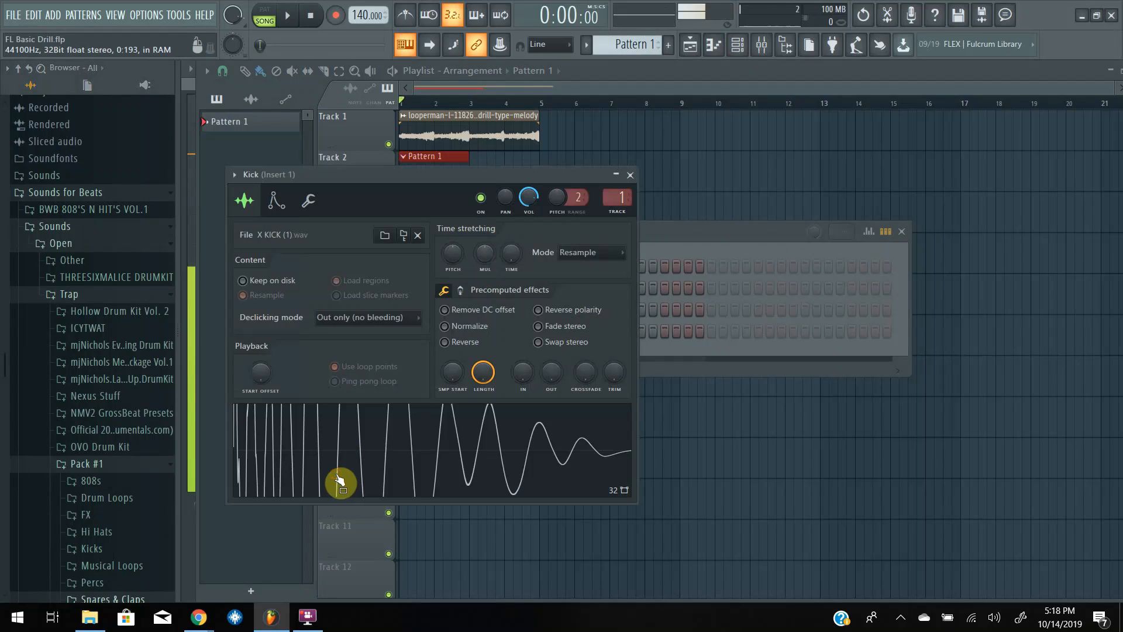
left_click(402, 443)
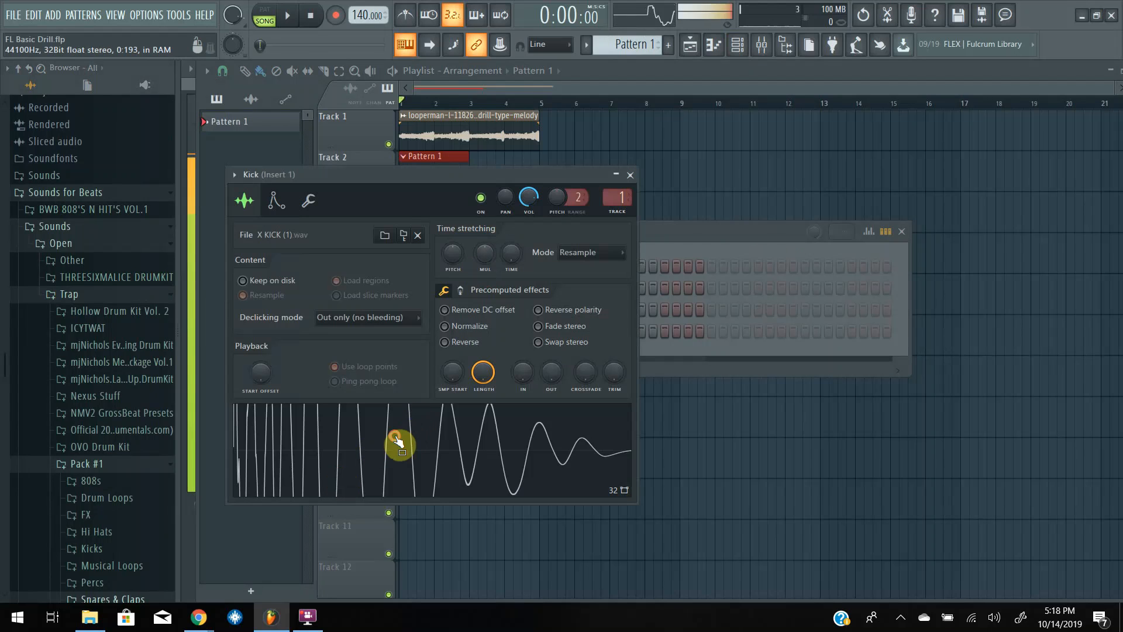
Close the Kick sampler settings and audition the Hi-Hat channel's sample in its own settings window.
left_click(630, 175)
left_click(469, 292)
left_click(289, 503)
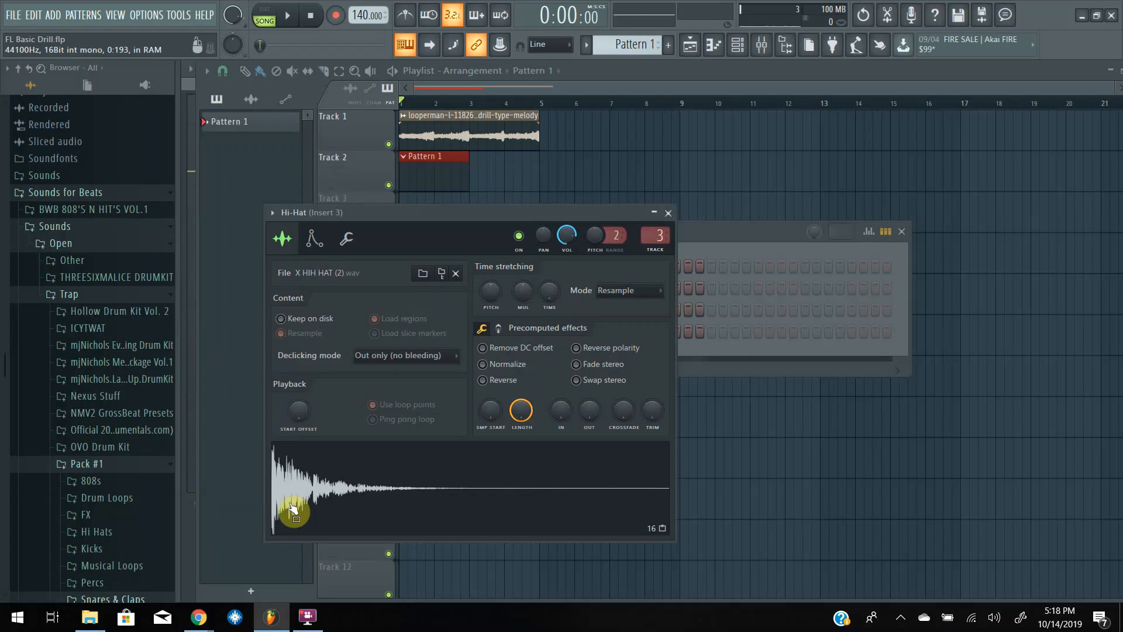
left_click(288, 503)
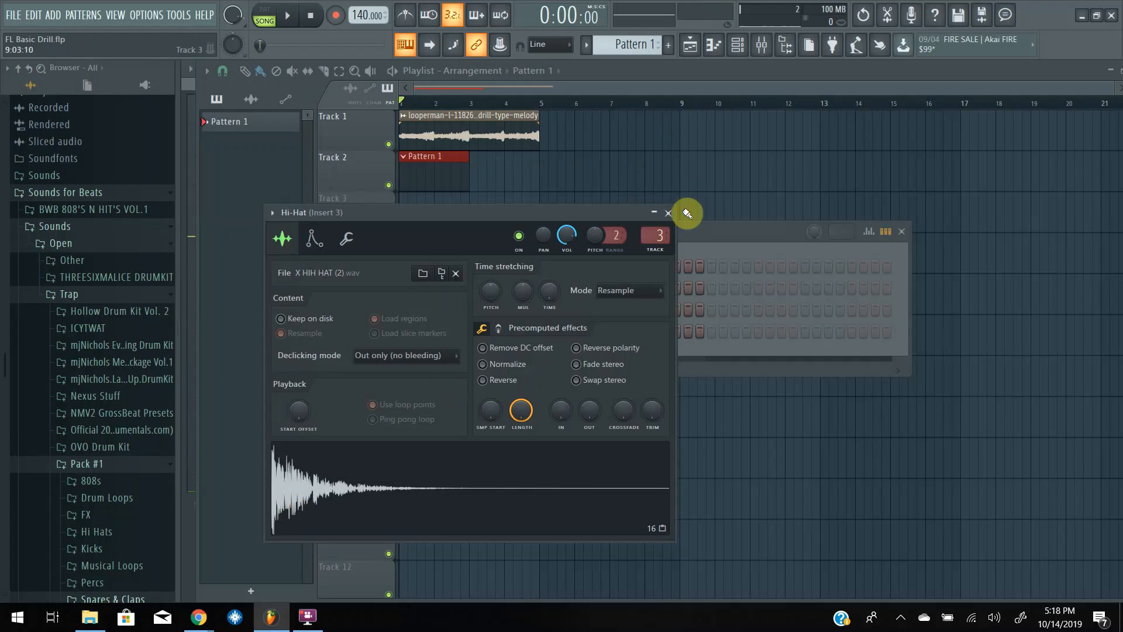
left_click(668, 213)
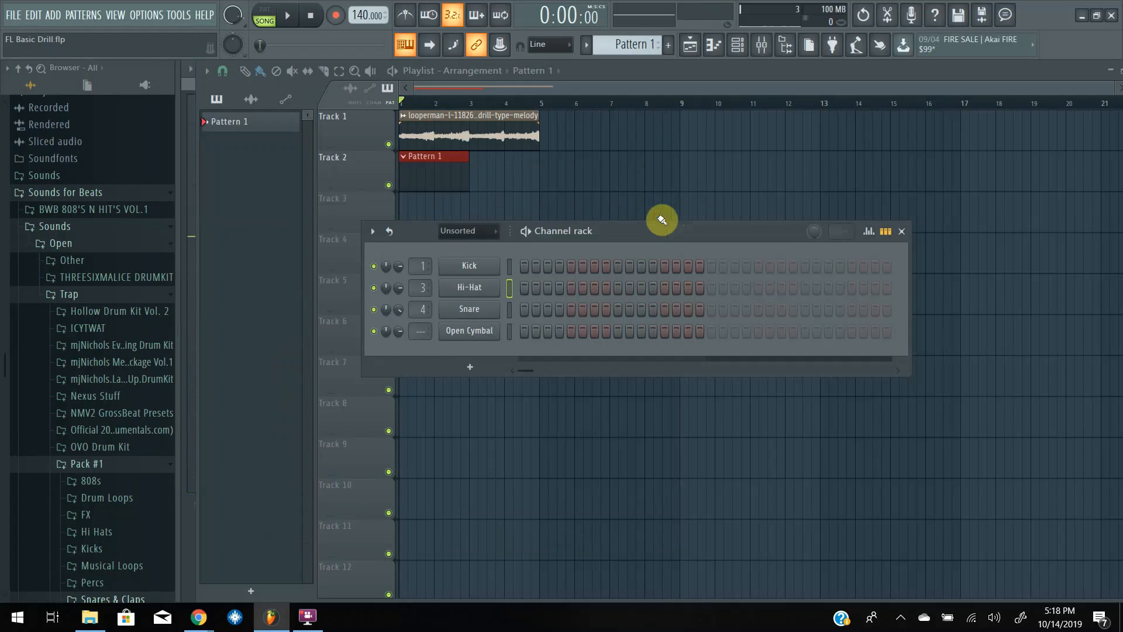
Open the Snare channel's sampler settings, audition its sample several times and close the settings.
left_click(469, 316)
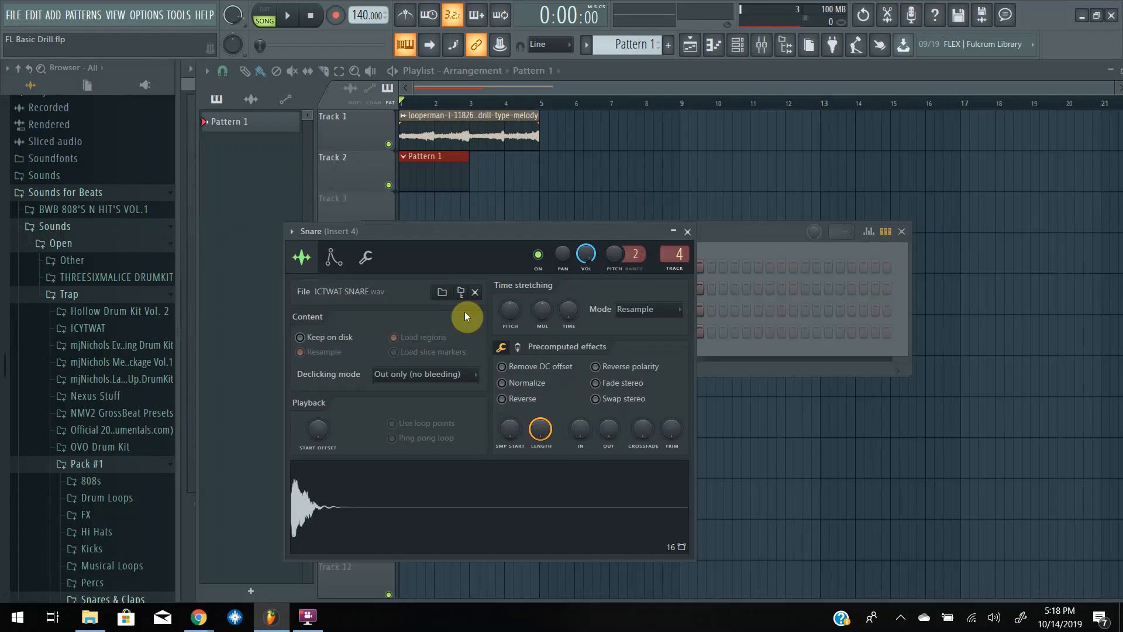
left_click(337, 511)
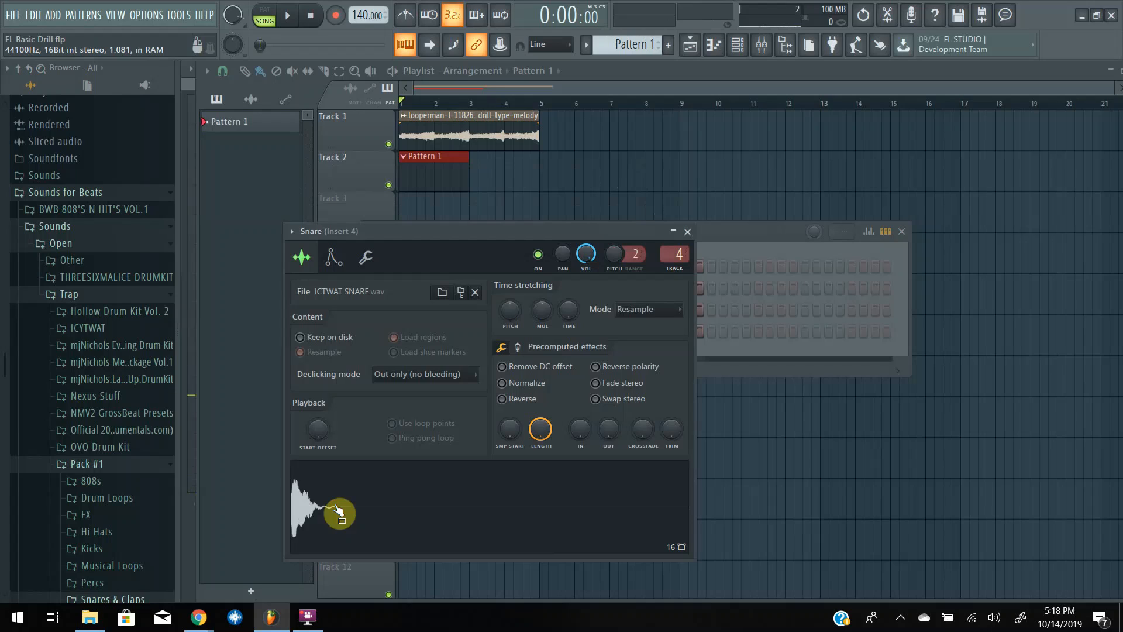
left_click(337, 512)
left_click(337, 511)
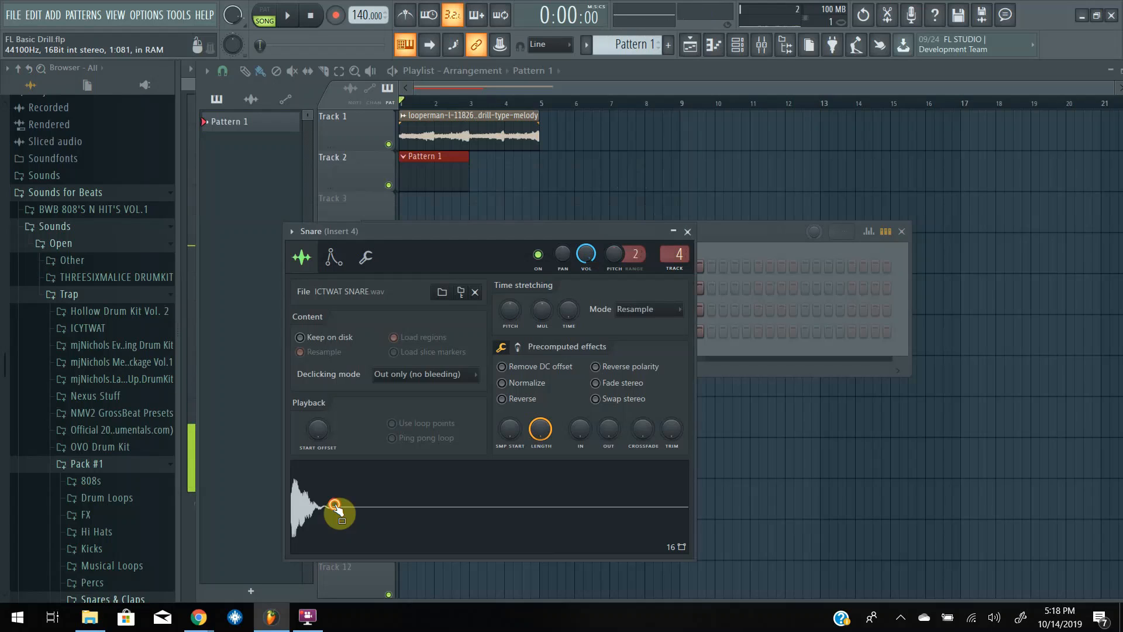
left_click(688, 231)
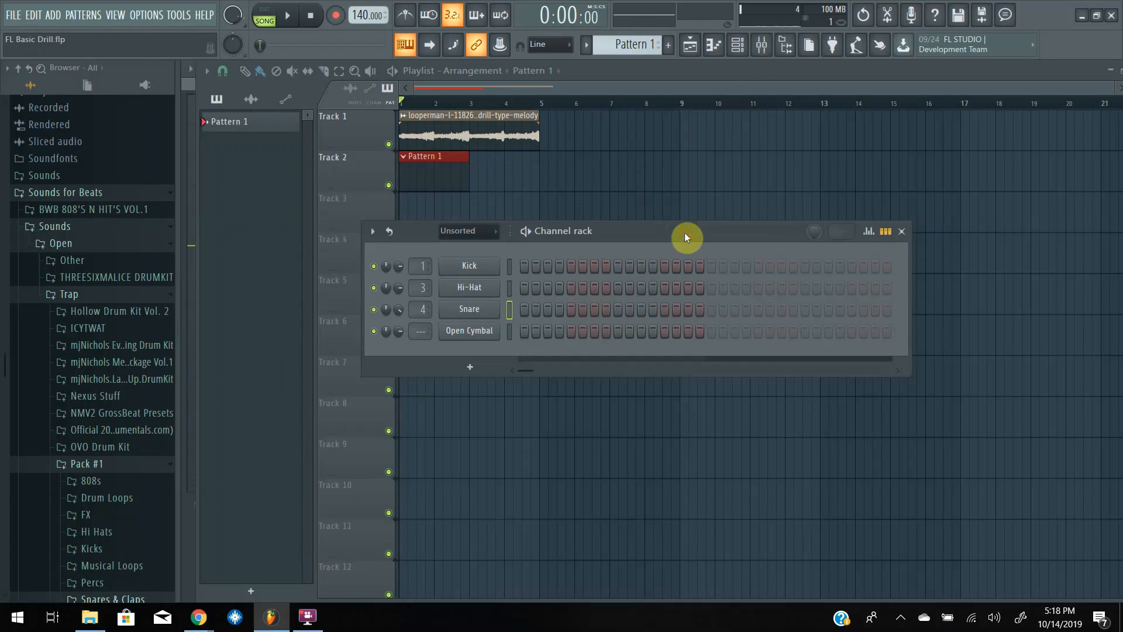
Open the Open Cymbal channel's sampler settings, audition its sample and close the settings.
left_click(468, 333)
left_click(394, 526)
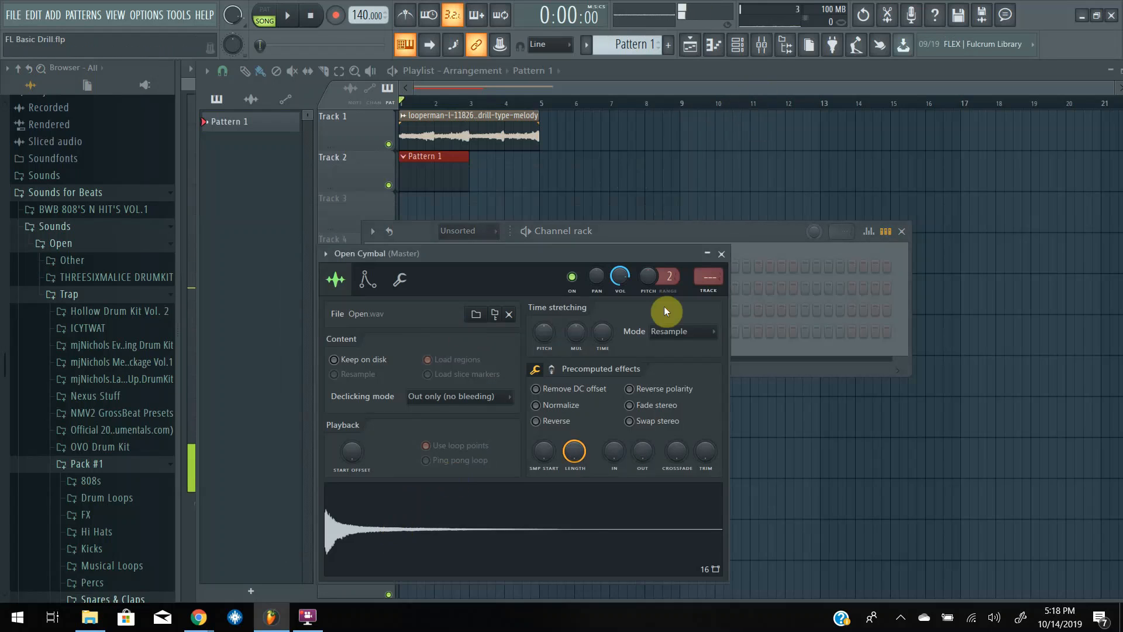
left_click(722, 254)
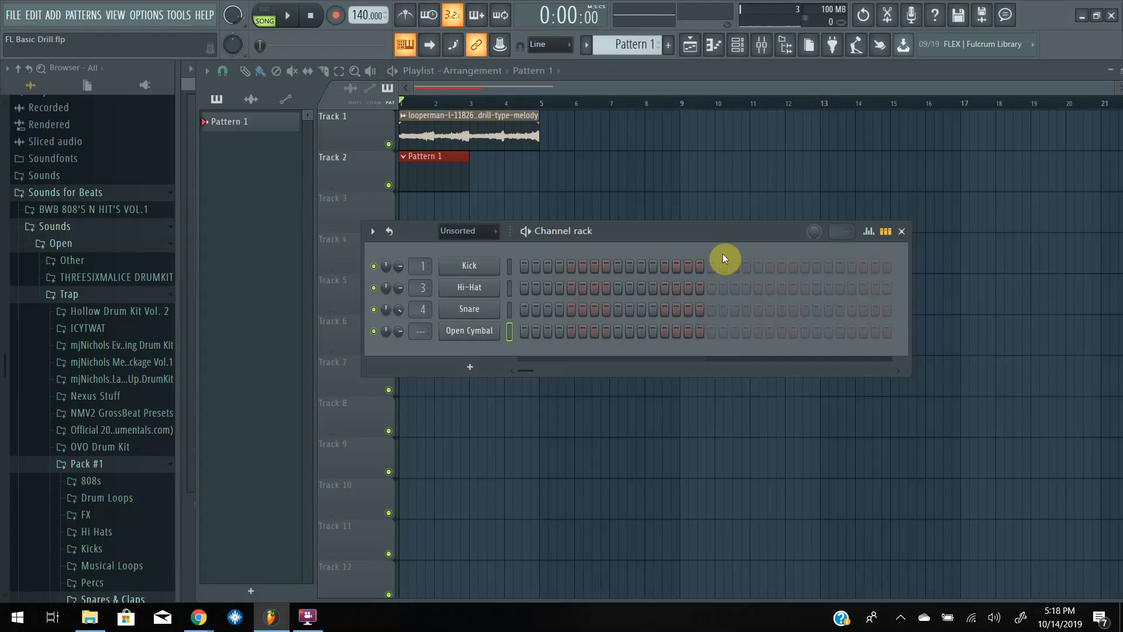
Program the Kick on step 1 and the Hi-Hat on steps 1, 4, 7, 8, 13, 15, 17, 20, 23, 25, 28, 31 and 32.
left_click(527, 266)
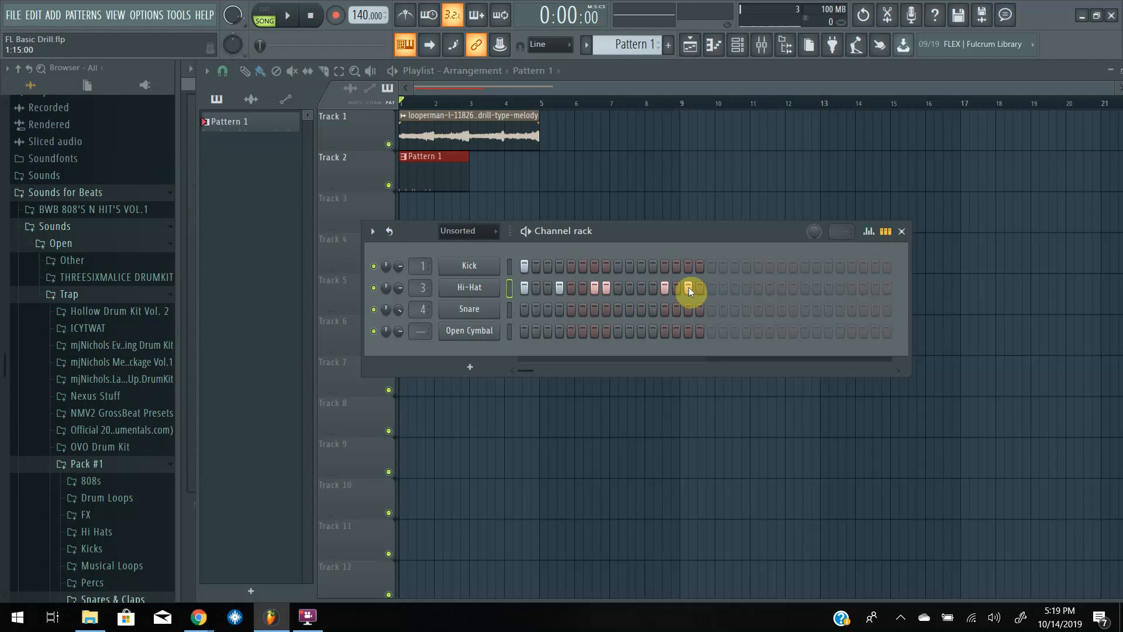
left_click(712, 288)
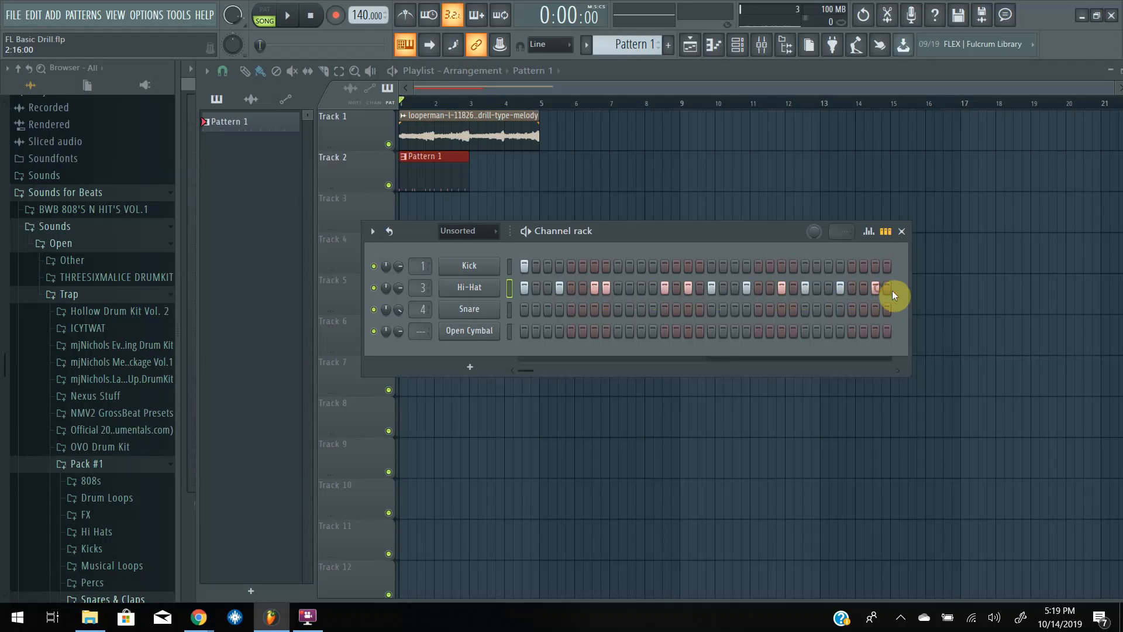
Program Snare hits on steps 9 and 20 of Pattern 1.
left_click(534, 310)
left_click(616, 310)
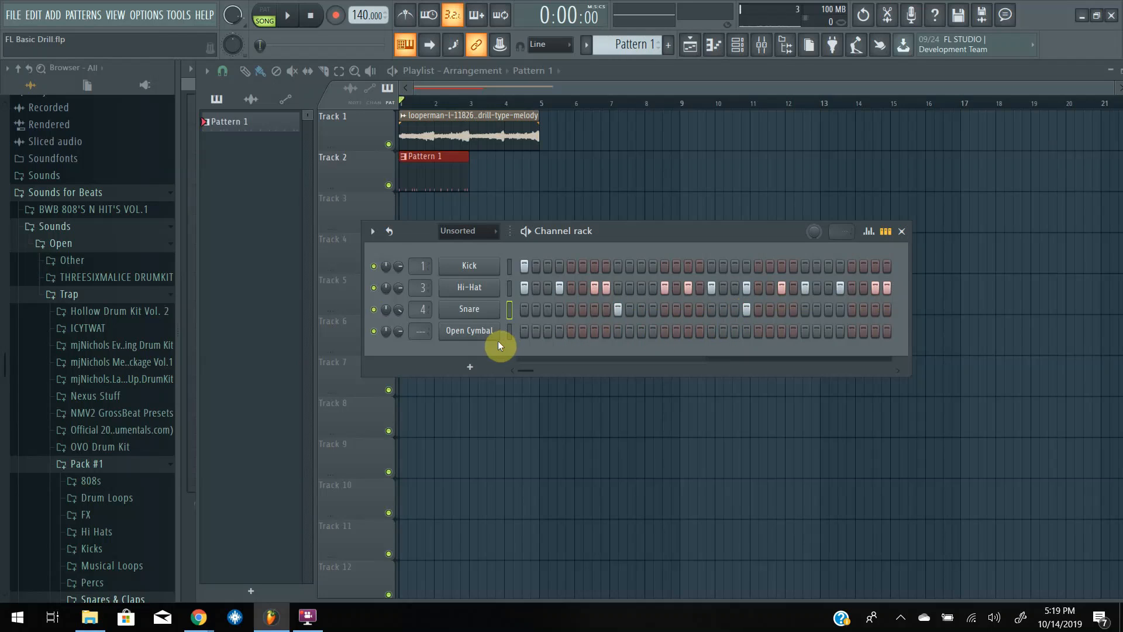
Program the Open Cymbal on steps 1, 25 and 29, add Kick hits on steps 25 and 29, and hide the channel rack.
left_click(523, 332)
left_click(805, 267)
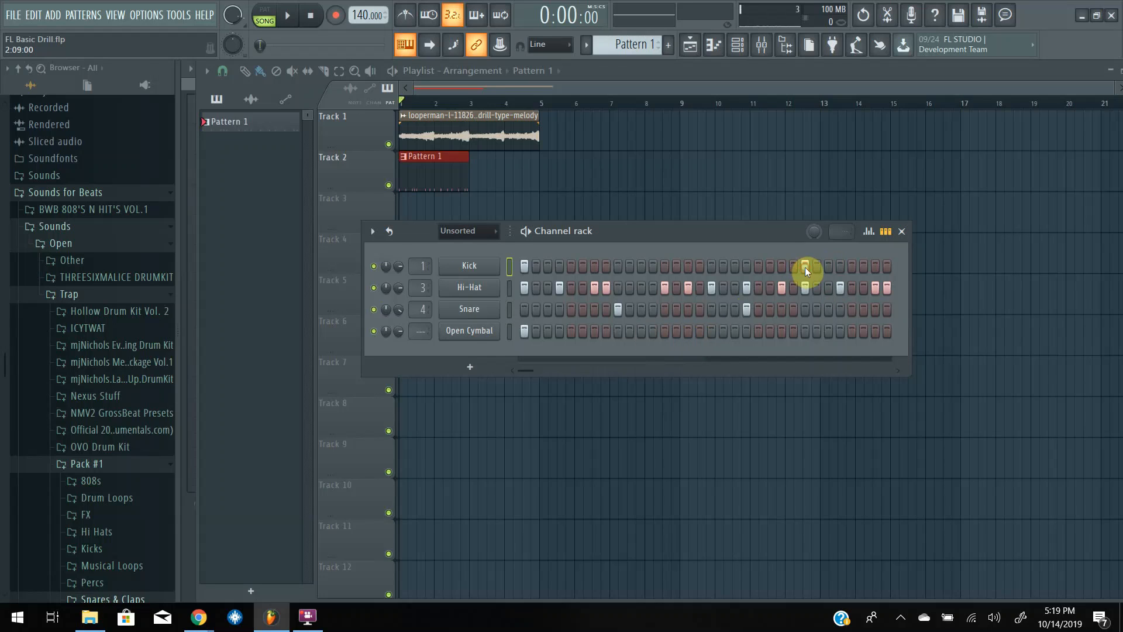
left_click(806, 331)
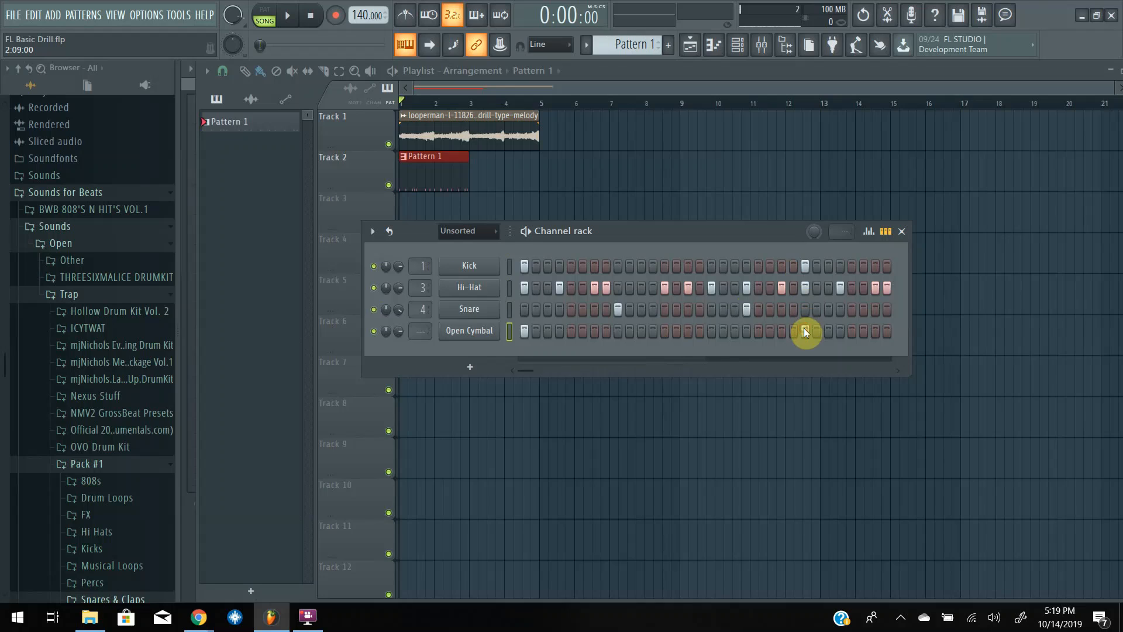
left_click(852, 331)
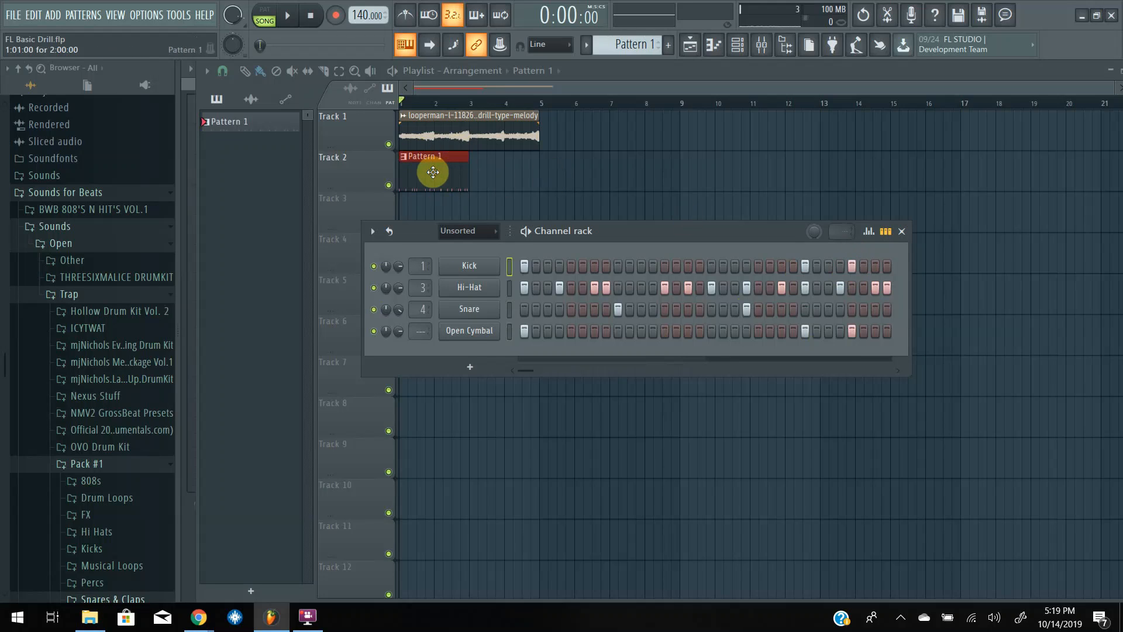
key("F6")
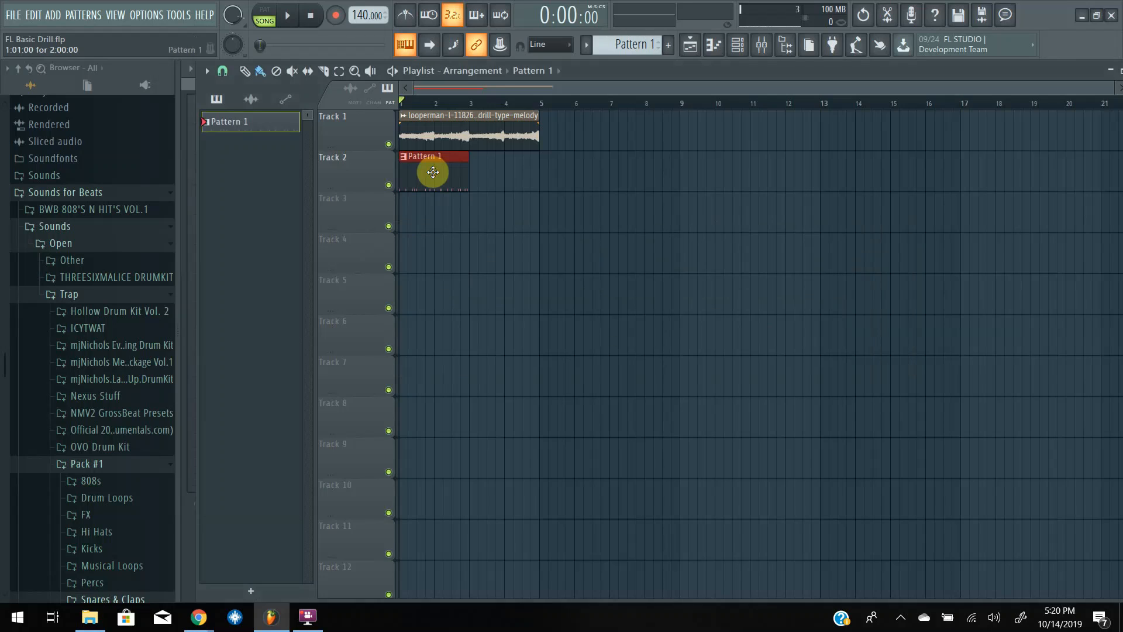
Duplicate the Pattern 1 clip to bar 3 on Track 2 and play the drums together with the melody loop.
key("ctrl+b")
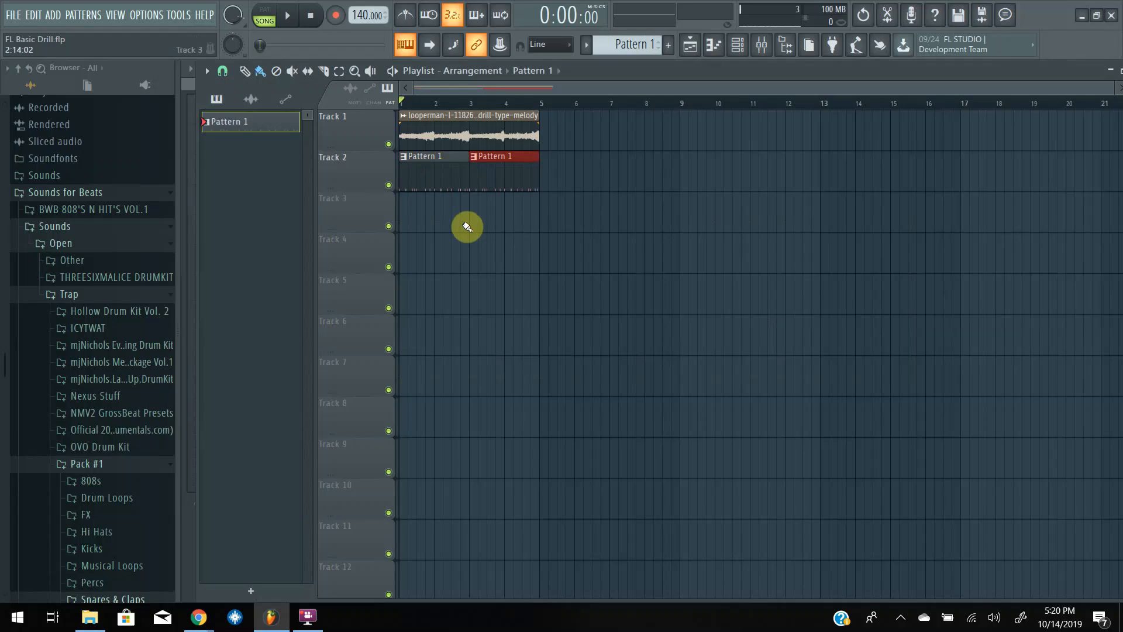
key("space")
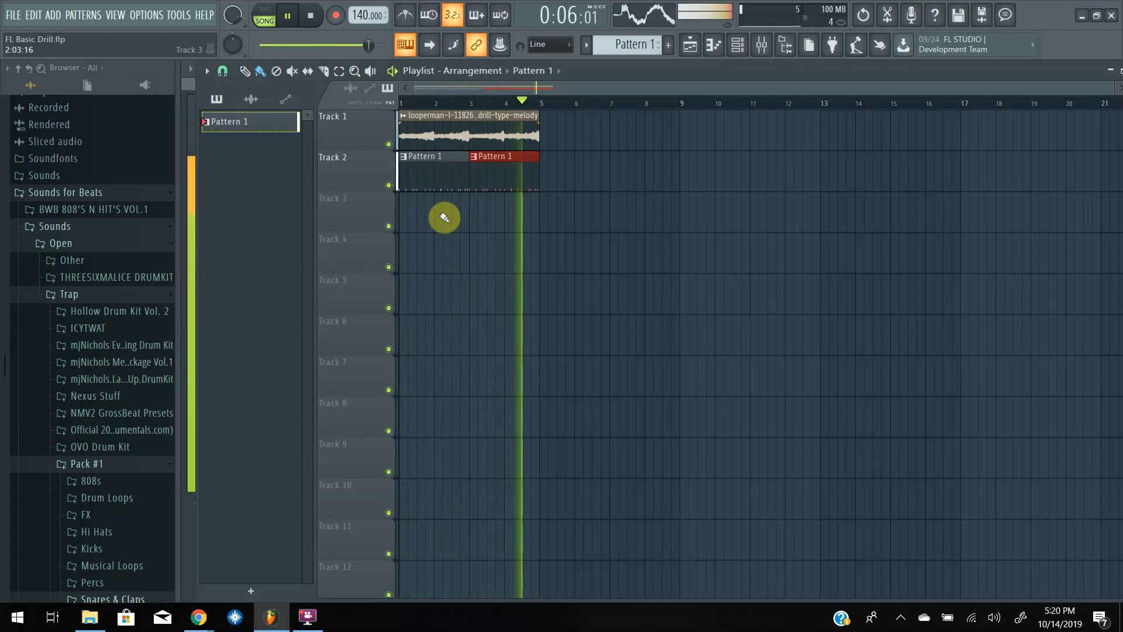
key("space")
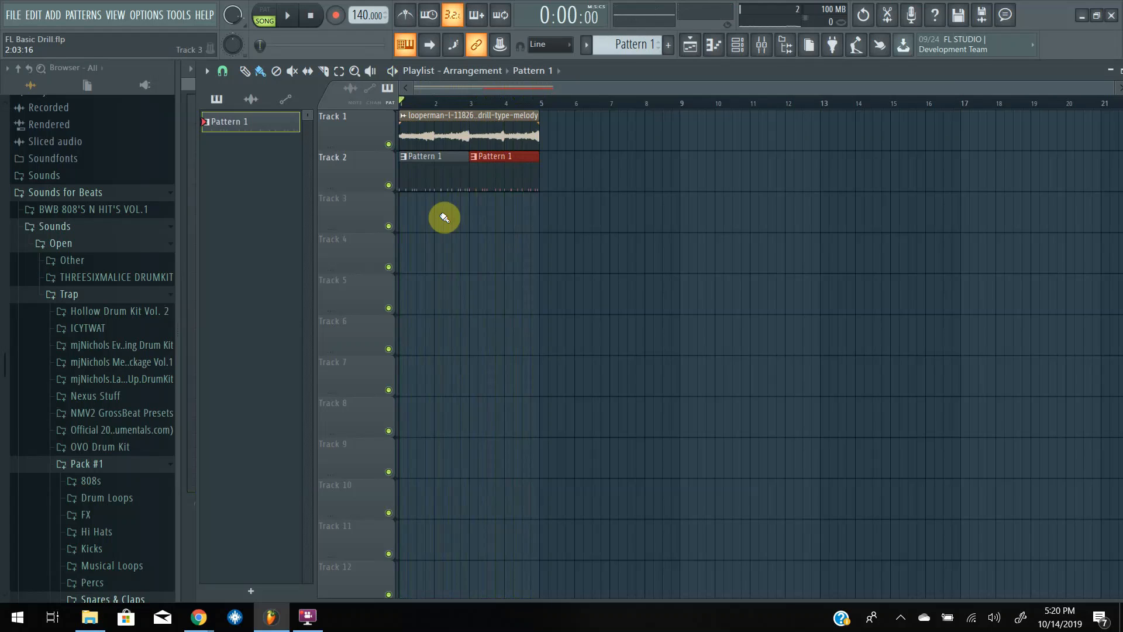
Delete both Pattern 1 clips from Track 2 and split Pattern 1 by channel into separate patterns.
right_click(498, 166)
right_click(436, 171)
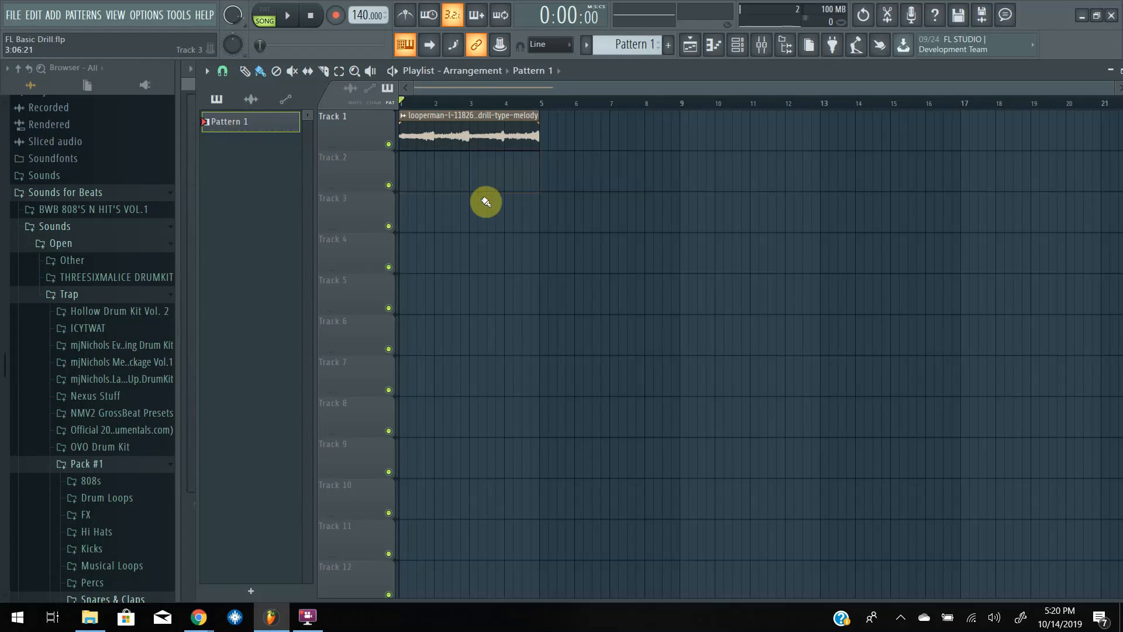
right_click(236, 121)
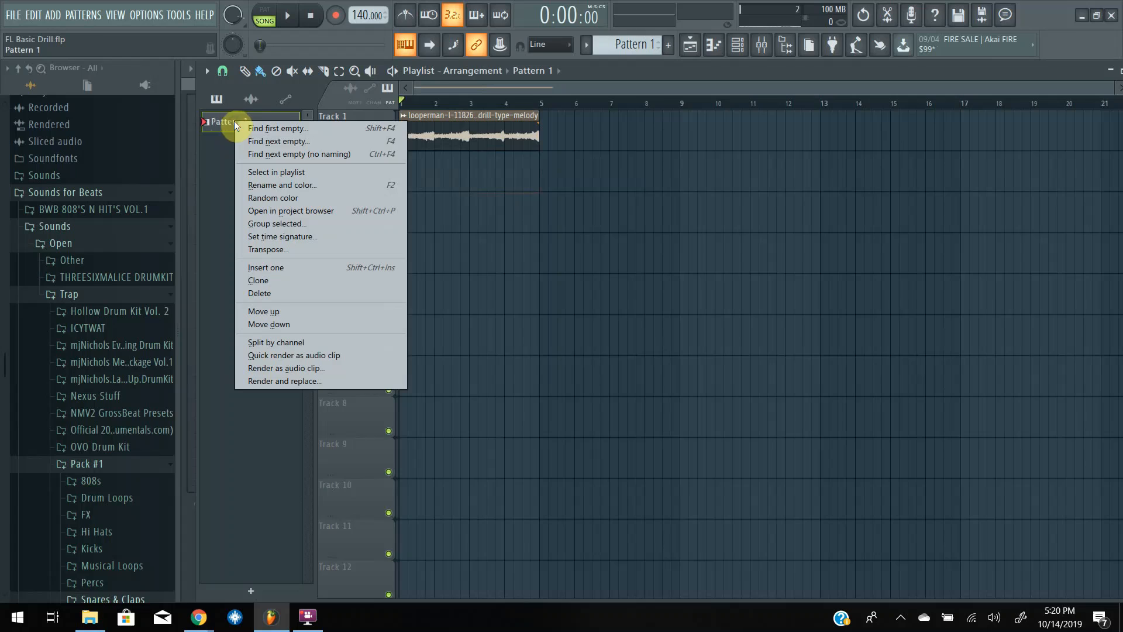
left_click(257, 342)
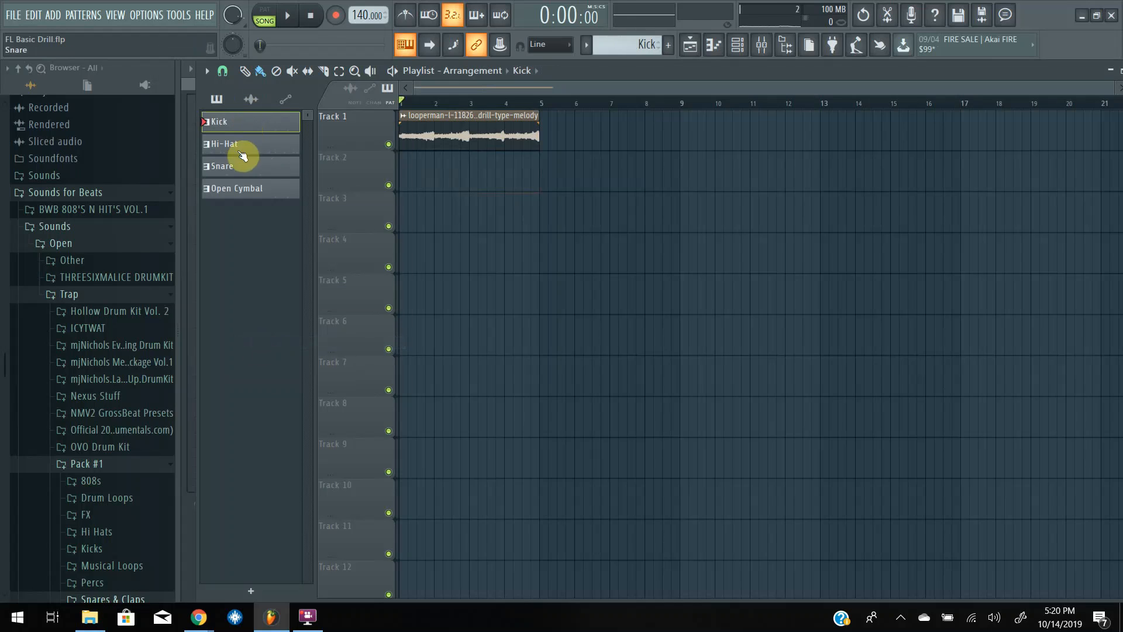
Place the Kick, Hi-Hat, Snare and Open Cymbal patterns at bar 1 on Tracks 2 to 5 and duplicate them once to bar 3.
left_click(231, 191, "shift")
left_click_drag(230, 123, 403, 169)
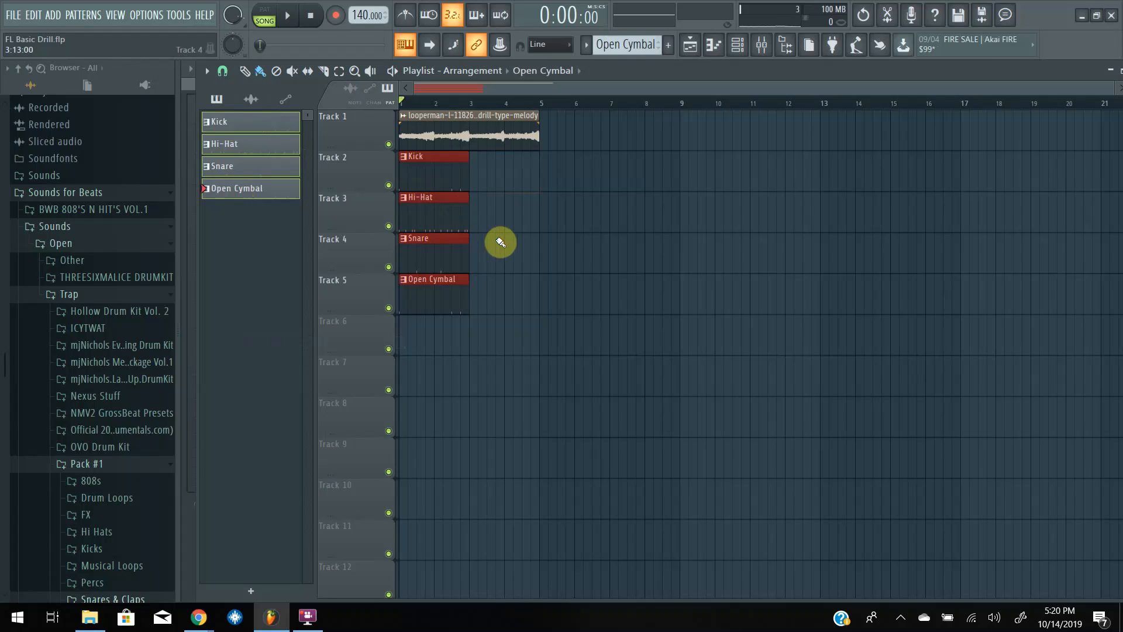
key("ctrl+b")
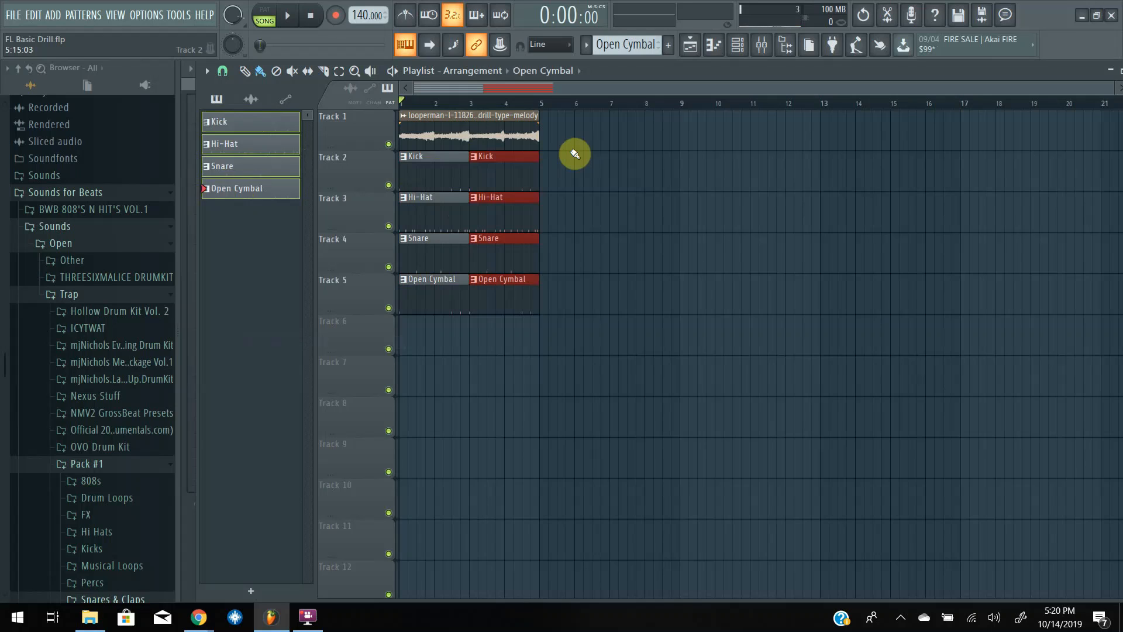
Select the melody loop and all drum clips in bars 1 to 4 and duplicate the block six times in a row.
left_click_drag(556, 114, 422, 279)
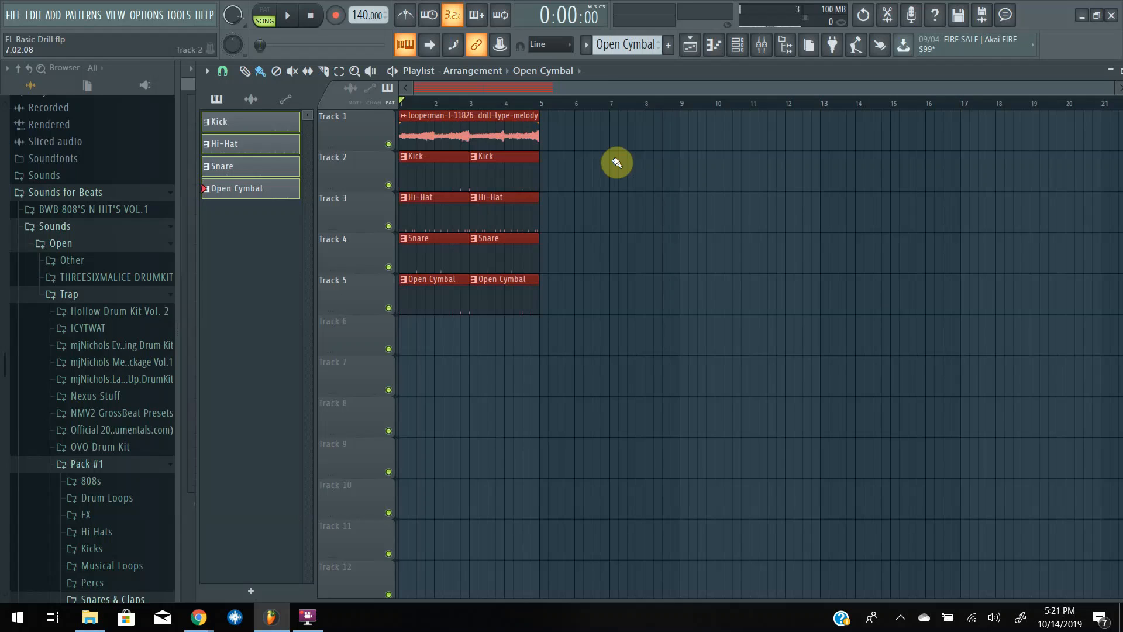
key("ctrl+b")
key("ctrl+b")
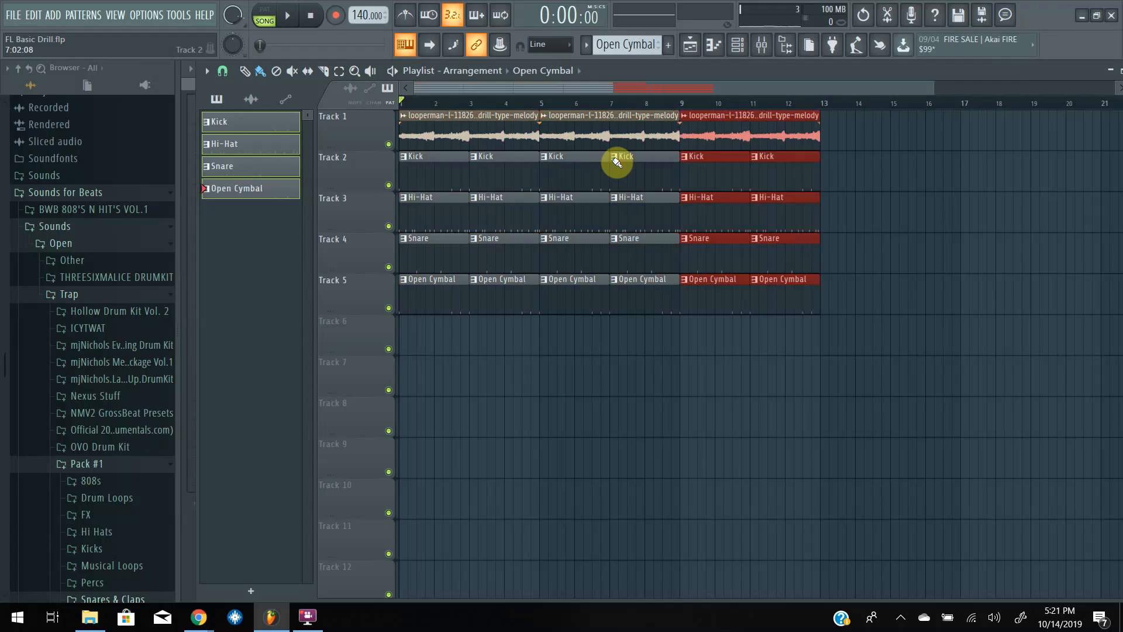
key("ctrl+b")
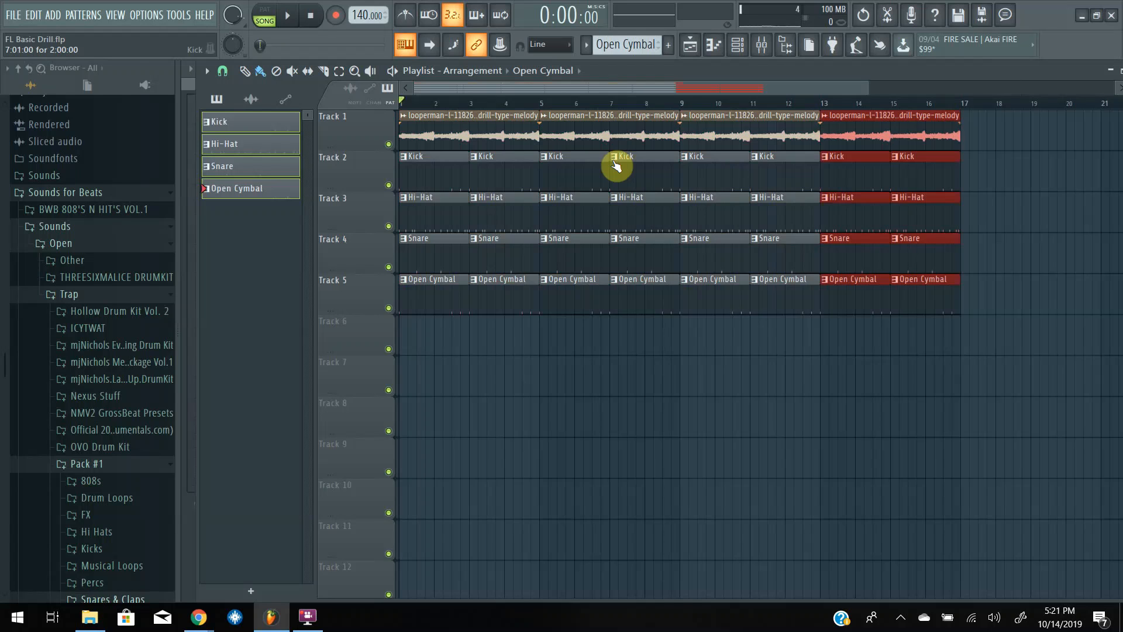
key("ctrl+b")
key("ctrl+b")
key("ctrl+b")
scroll(616, 166, "down", 4)
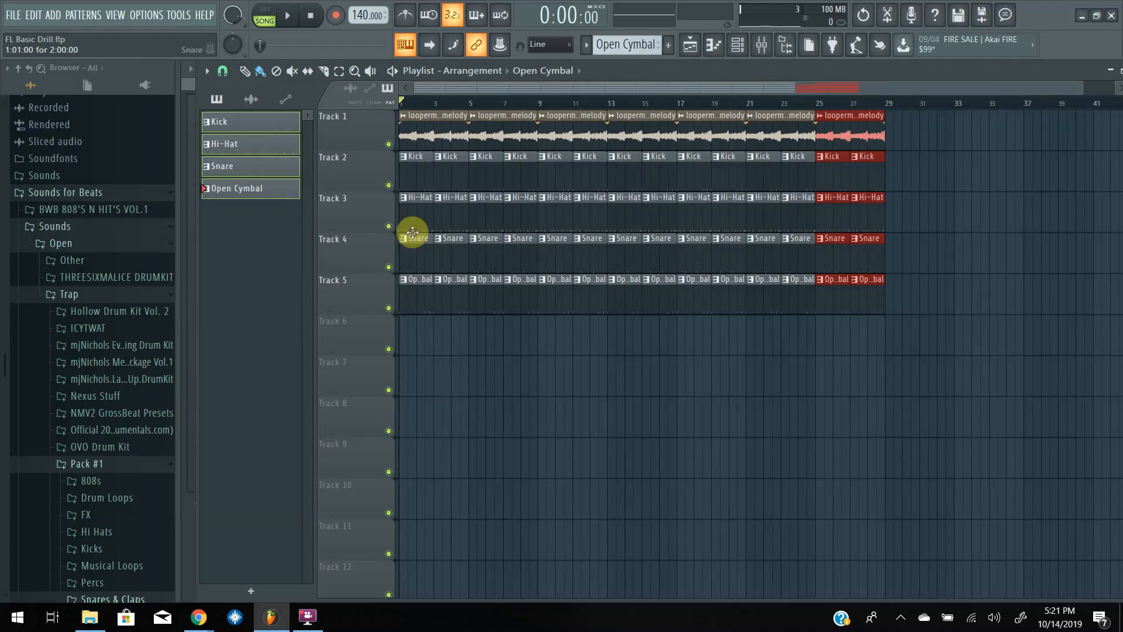
Delete the Kick, Hi-Hat, Snare and Open Cymbal clips from the first four bars, leaving a melody-only intro.
right_click(421, 170)
right_click(410, 196)
right_click(415, 249)
right_click(418, 290)
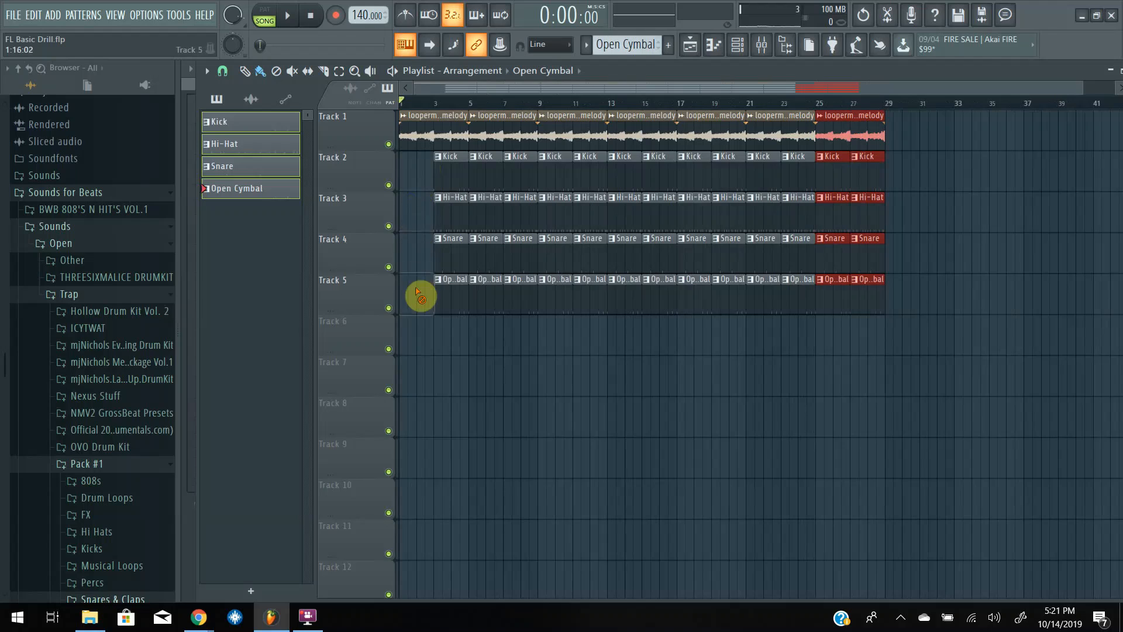
right_click(432, 291)
right_click(440, 251)
right_click(442, 214)
right_click(438, 186)
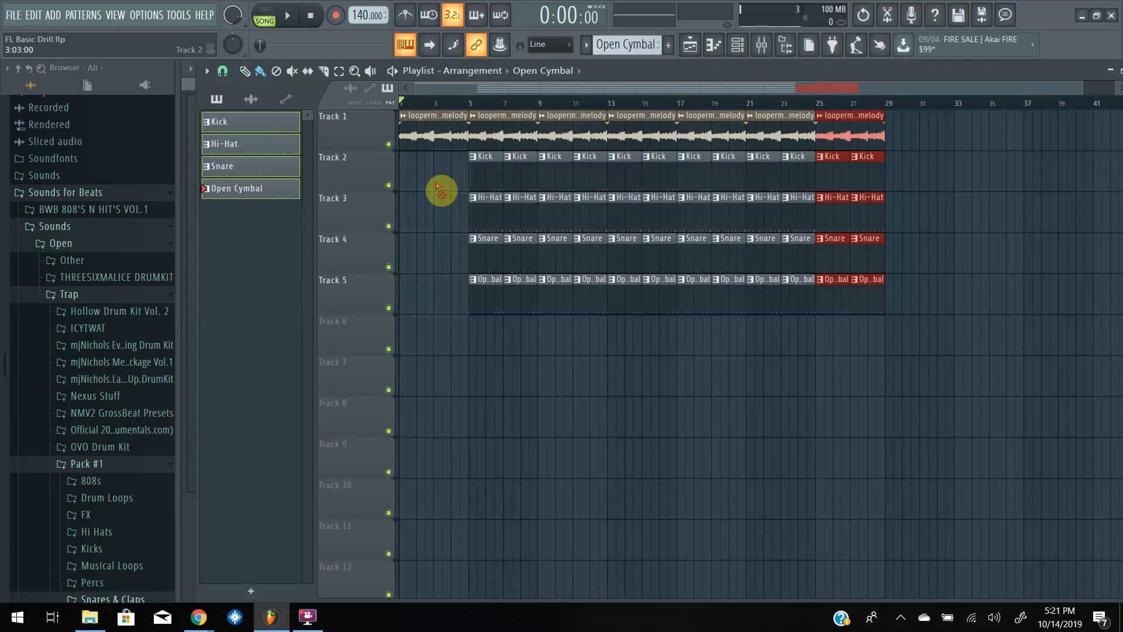
Delete the Kick and Open Cymbal clips from bars 5 to 8 and clear the clip selection.
right_click(478, 181)
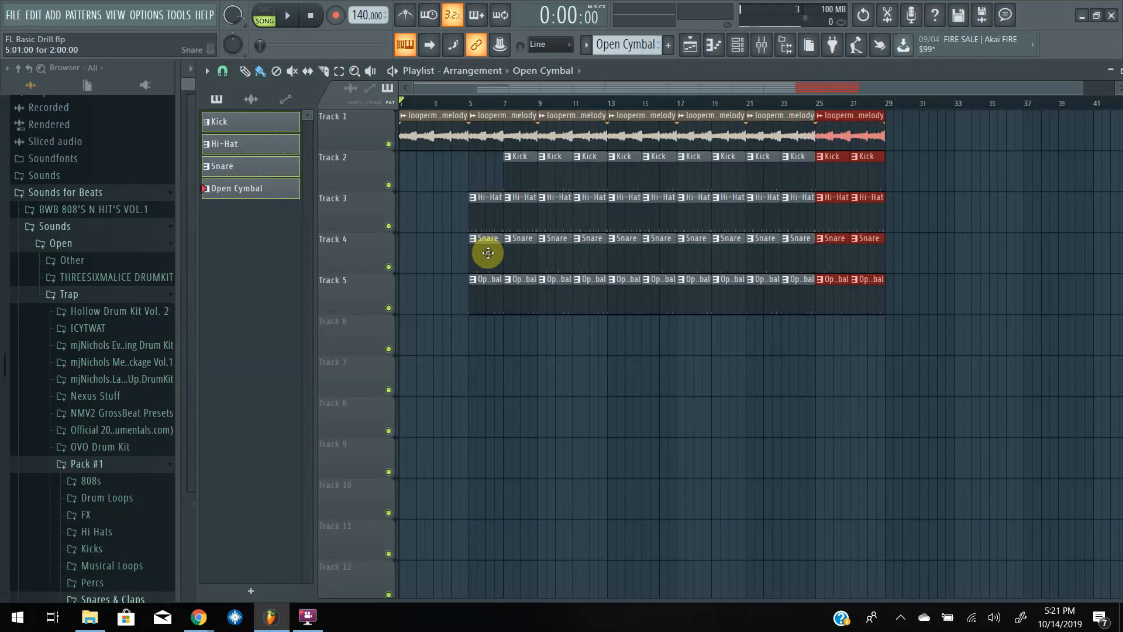
right_click(491, 293)
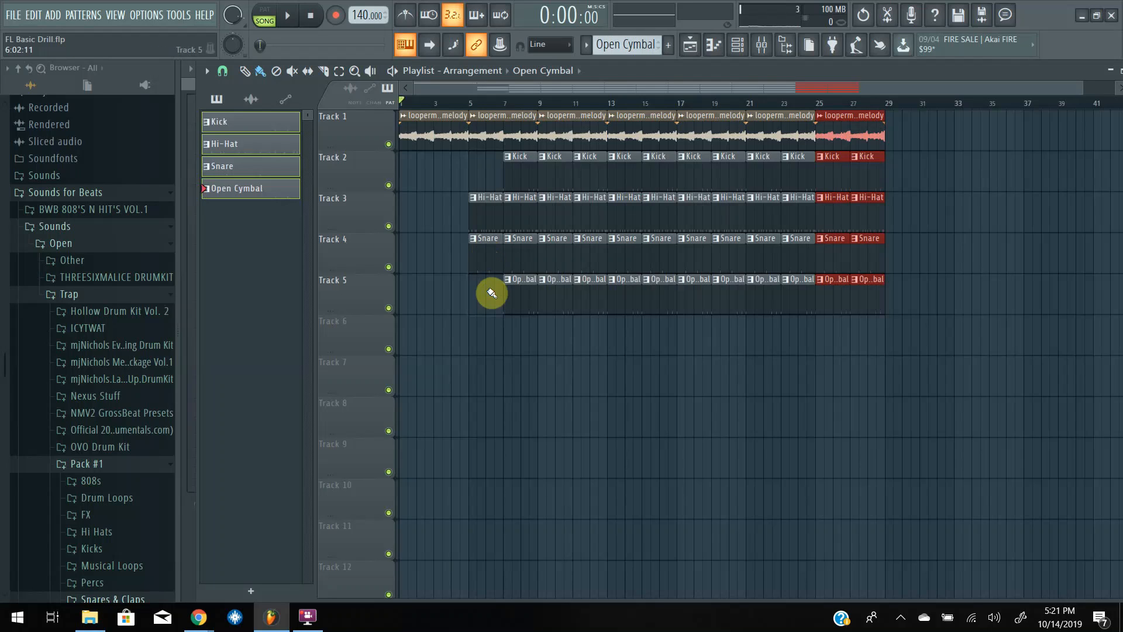
right_click(524, 176)
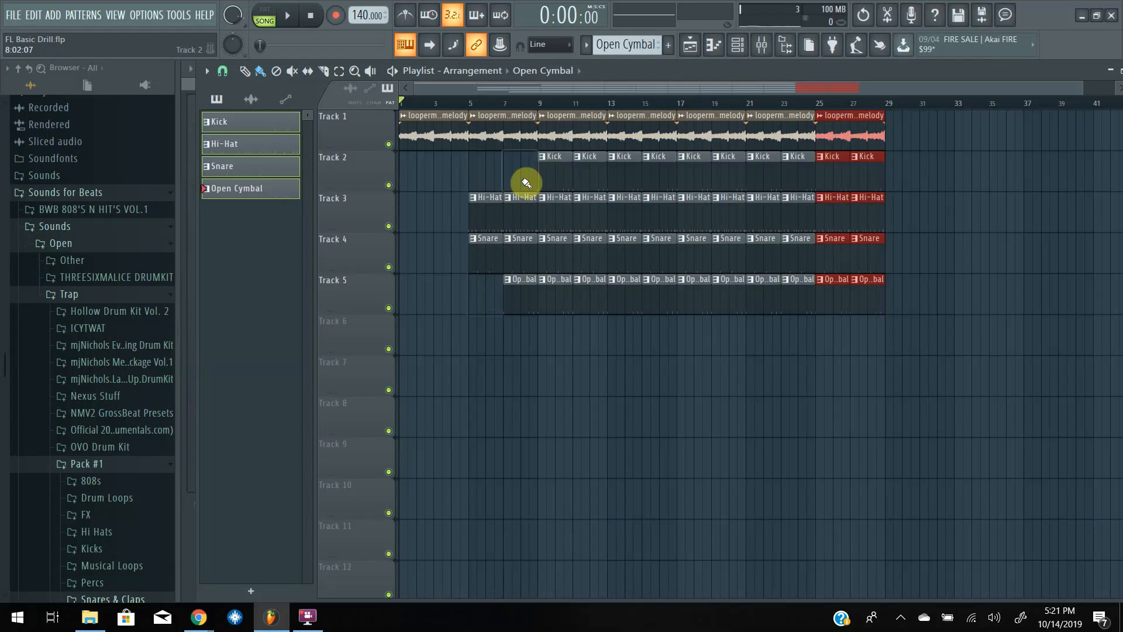
right_click(521, 303)
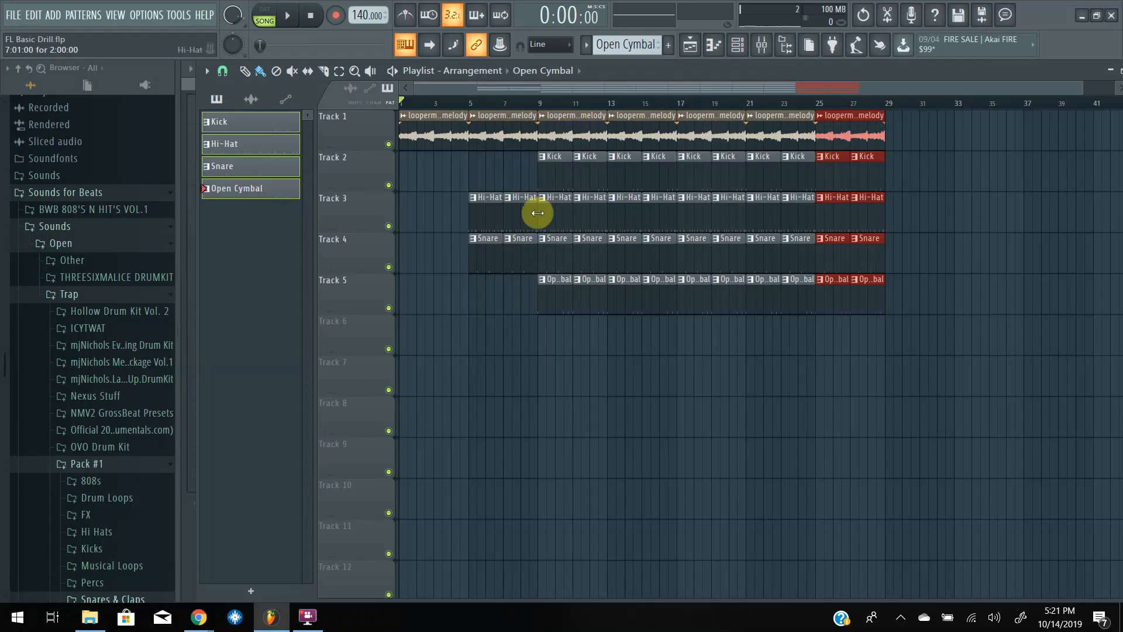
left_click(548, 175)
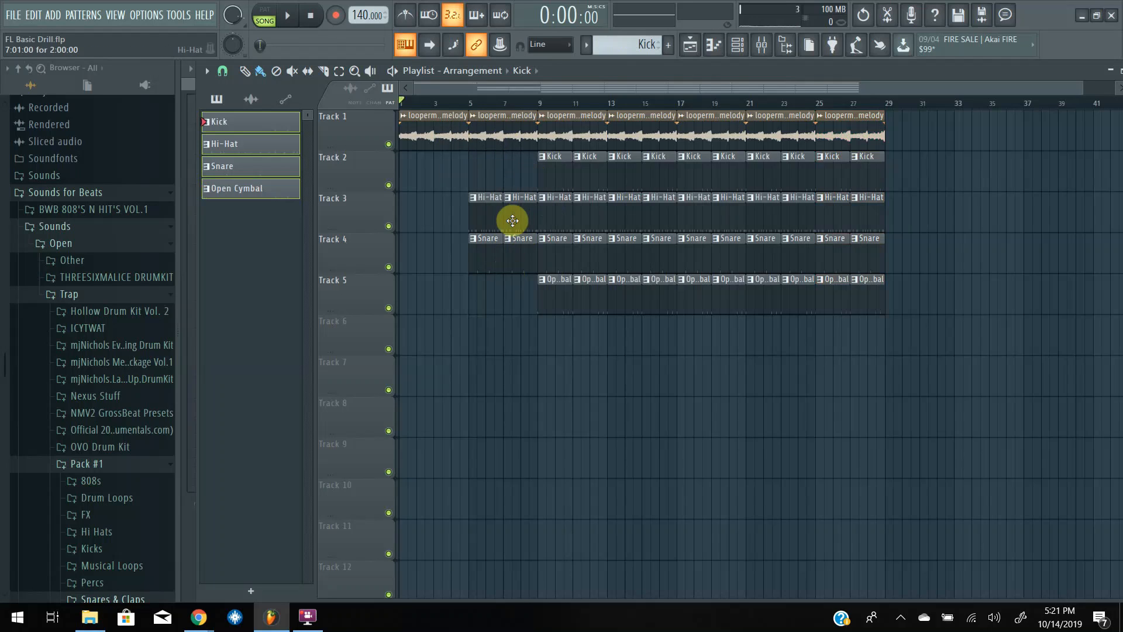
Play the arrangement from the start to listen to the intro and drum build-up, and stop playback.
key("space")
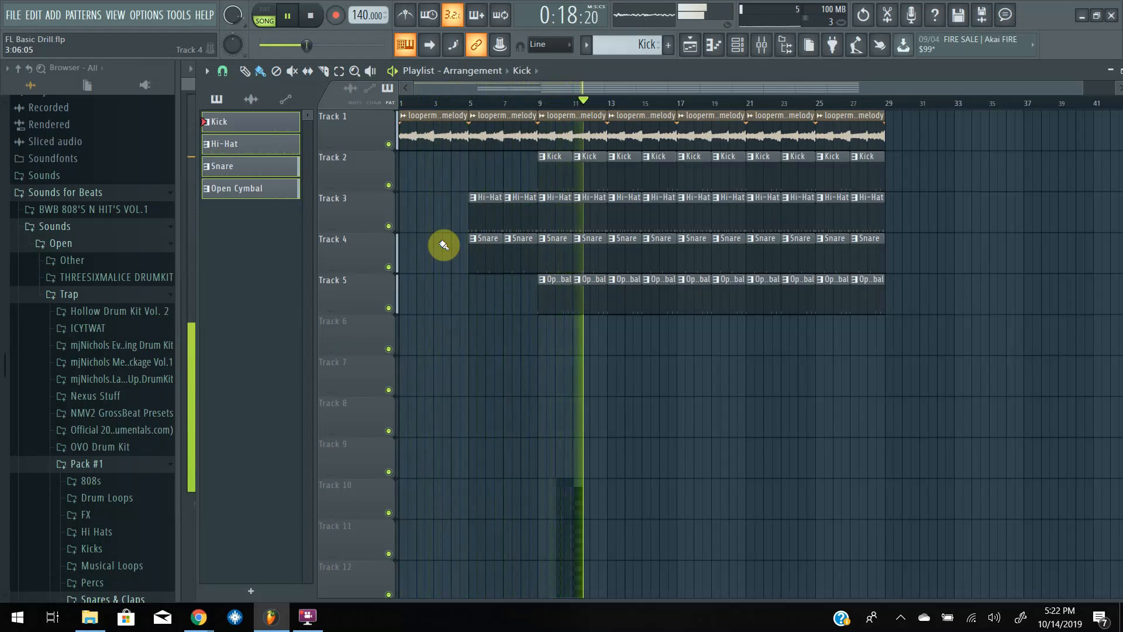
key("space")
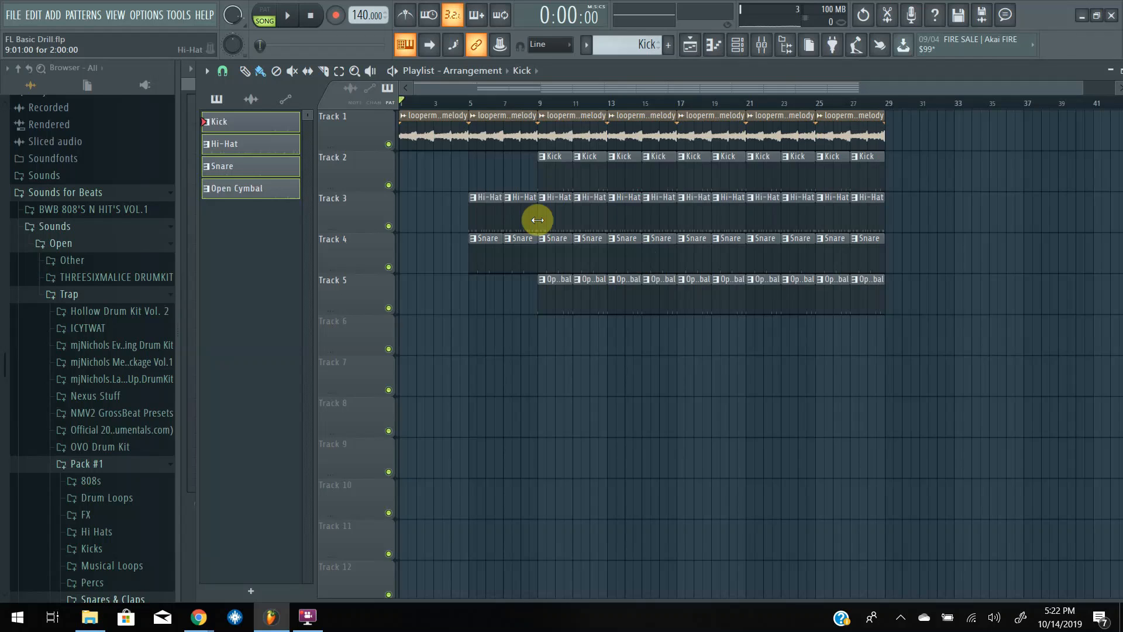
Export the full song as an MP3 named FL Basic Drill to the Desktop and start rendering with the default settings.
left_click(15, 15)
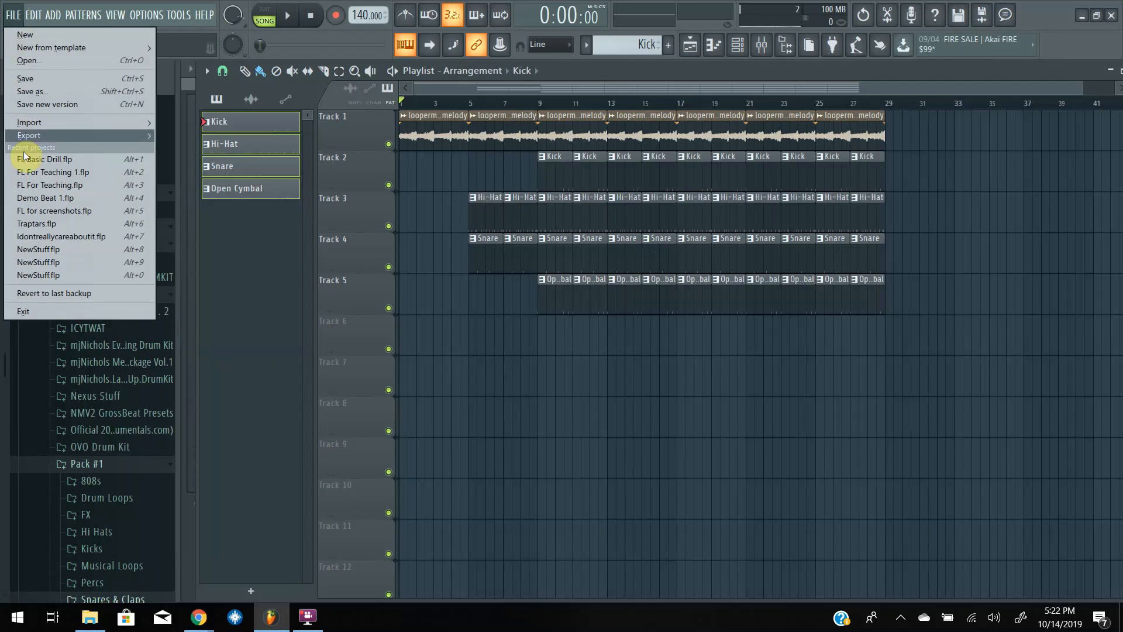
mouse_move(21, 129)
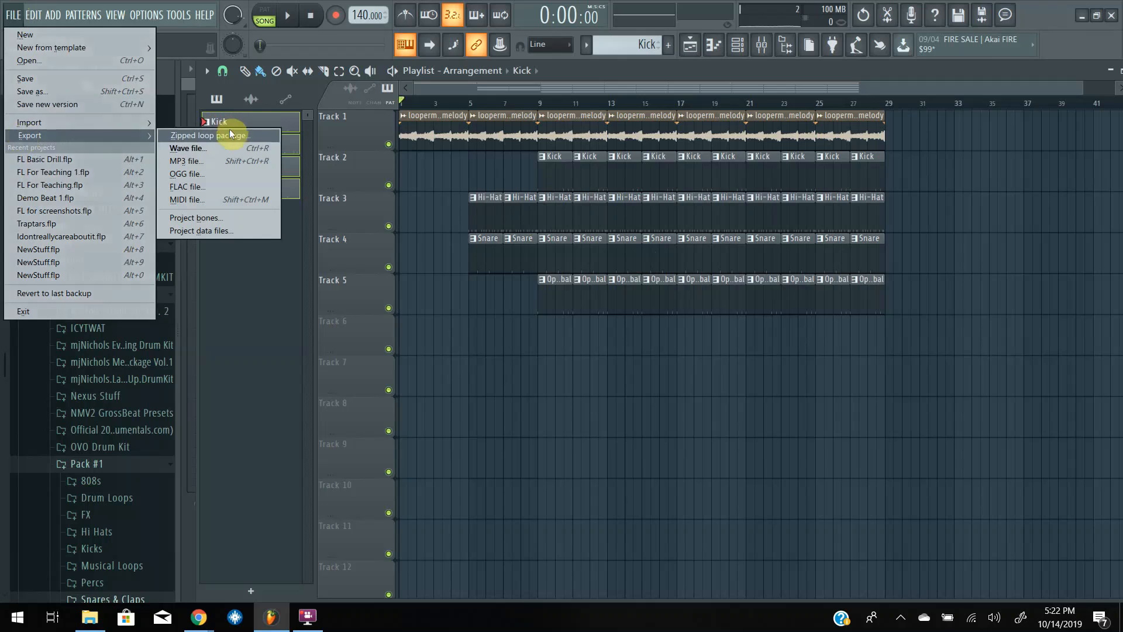
left_click(198, 162)
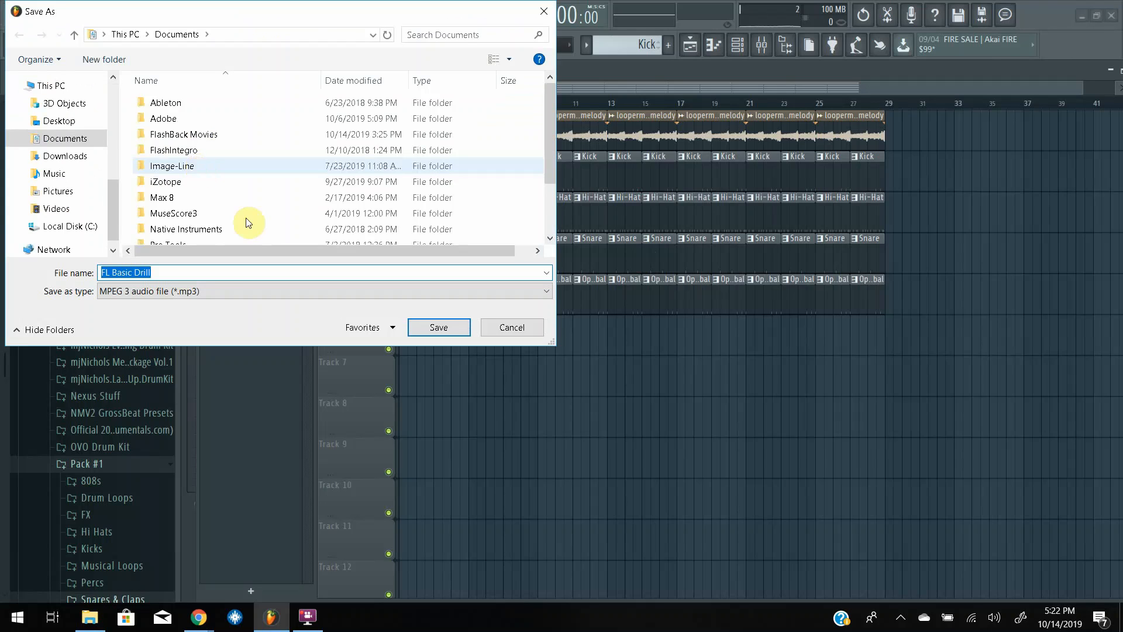
left_click(57, 120)
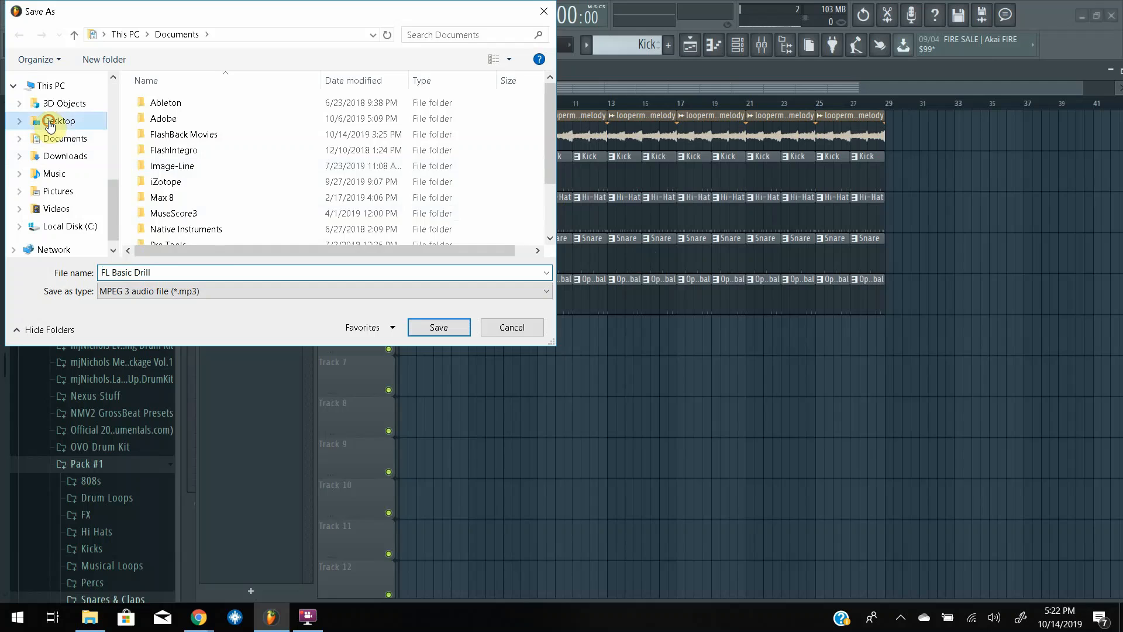
scroll(366, 86, "down", 2)
scroll(366, 86, "up", 2)
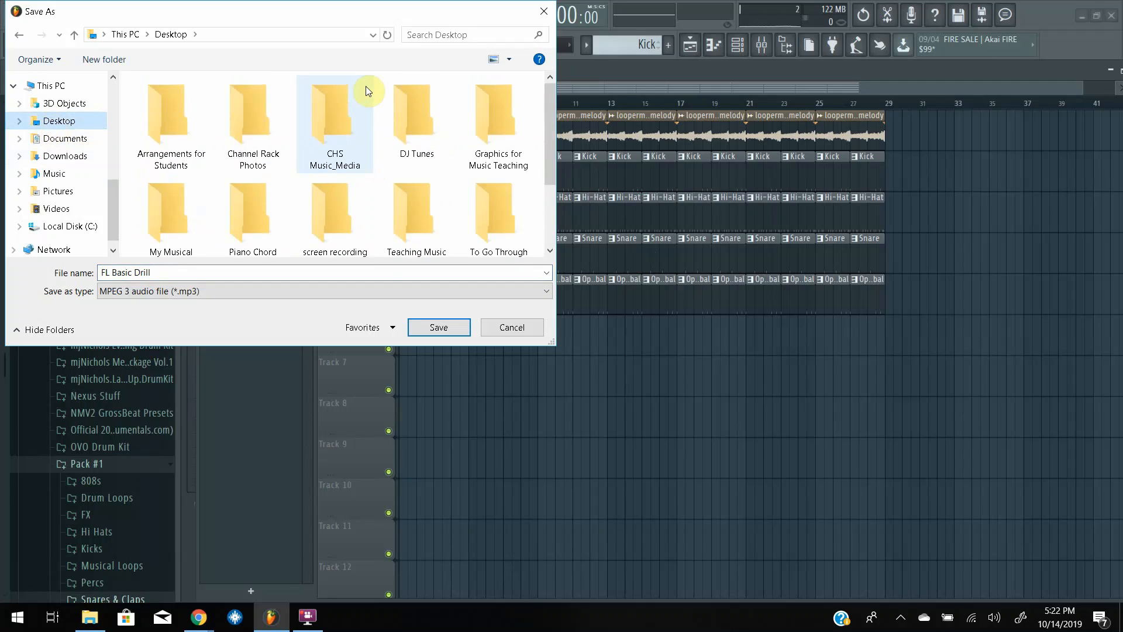
left_click(433, 328)
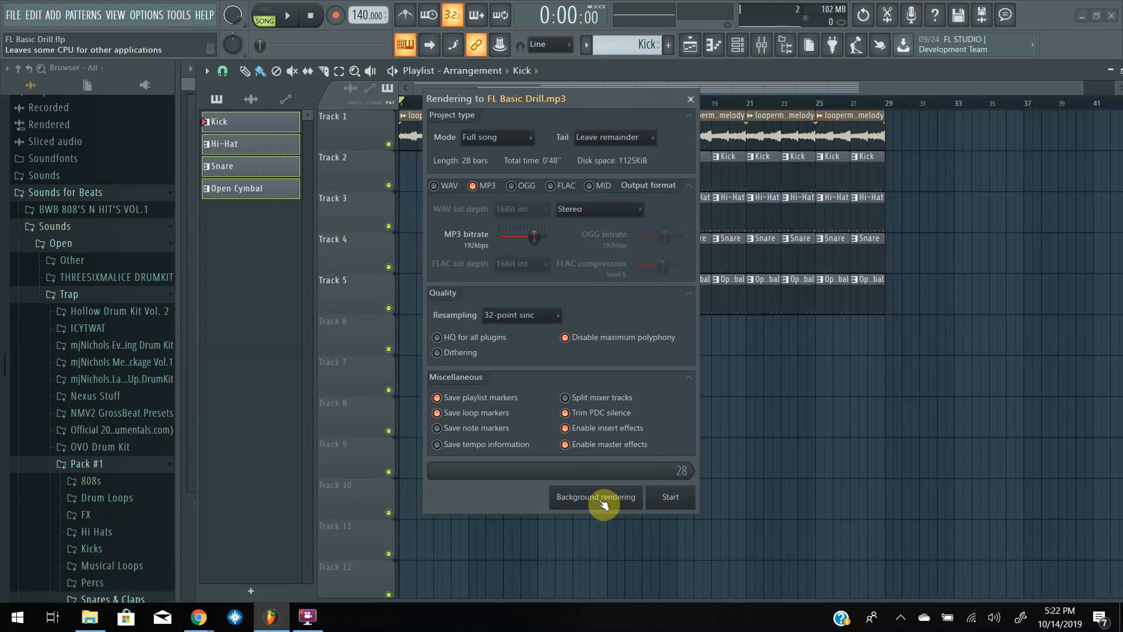
left_click(671, 496)
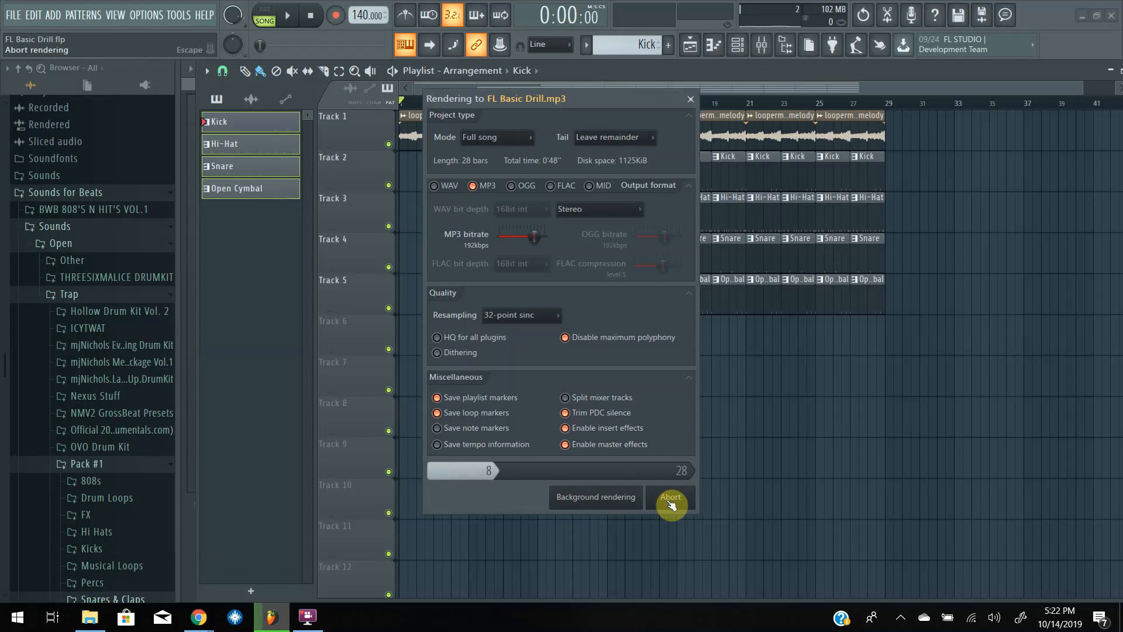